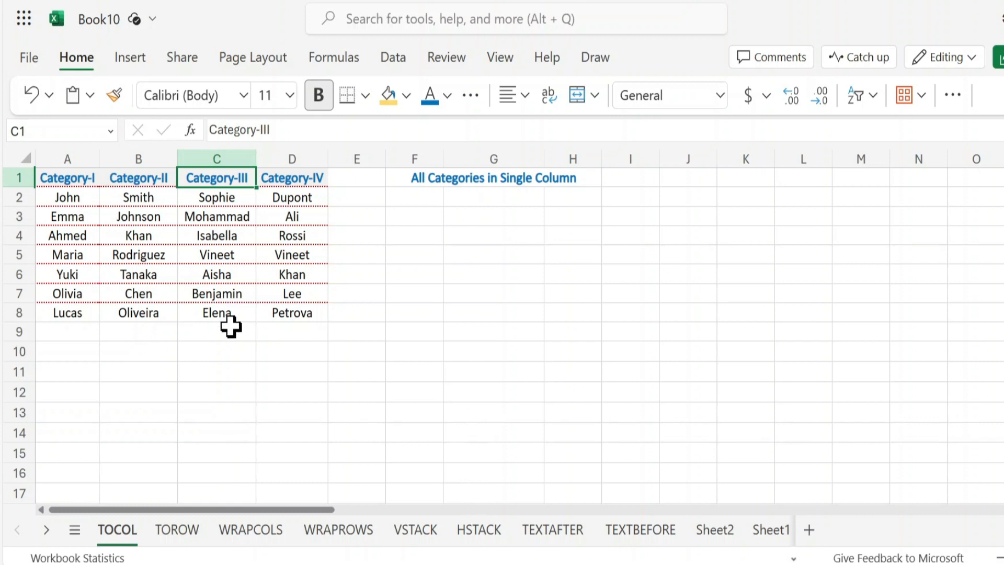
- Enter =TOCOL(A2:D8) in cell G2 to list all four categories' entries in a single column
click(478, 201)
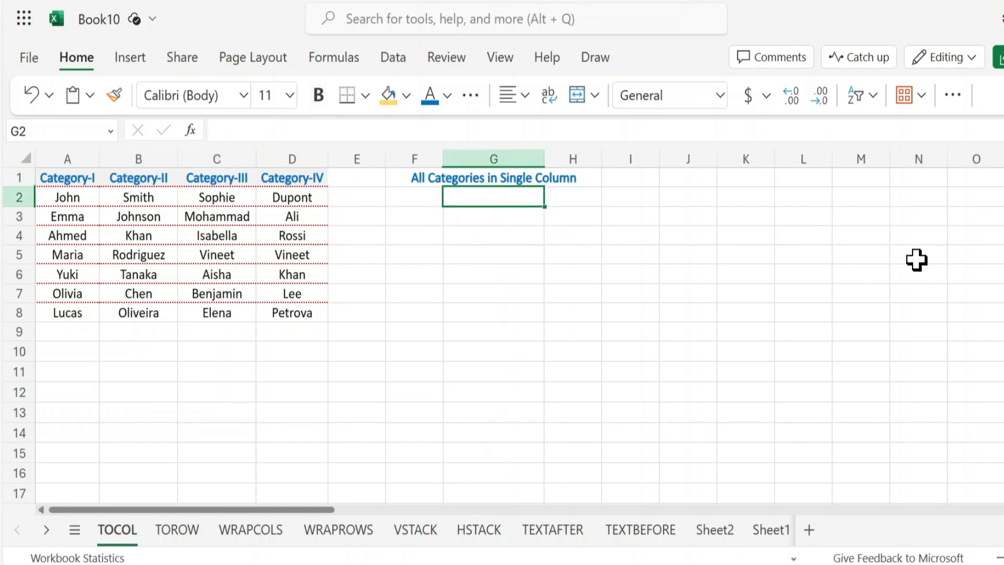
text(=TOCOL)
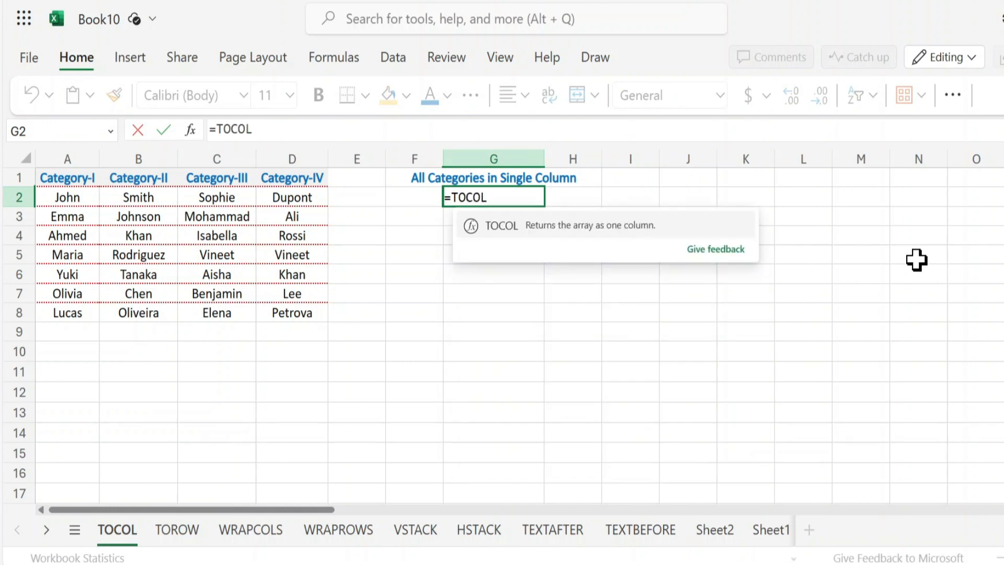
text(()
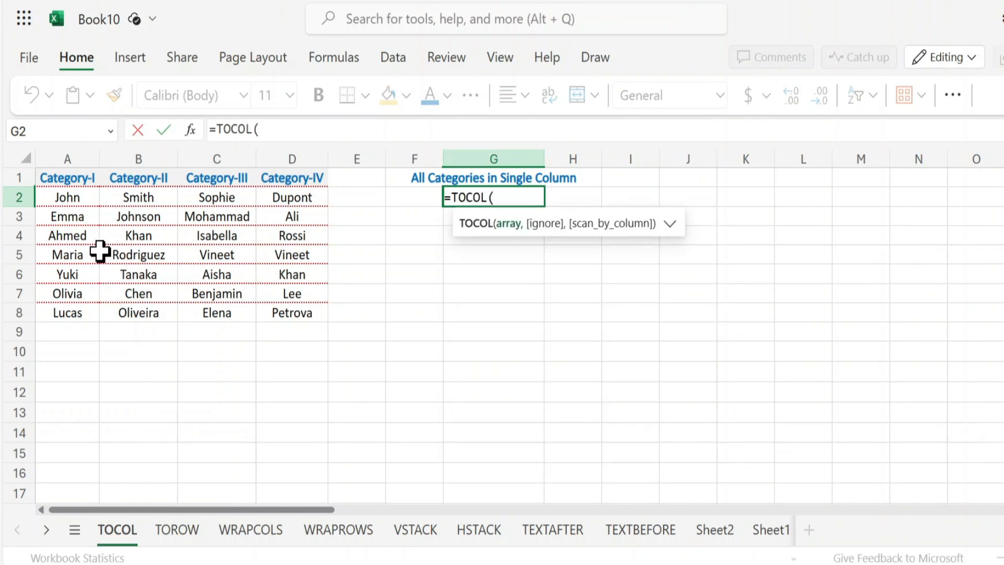
drag(42, 197, 278, 311)
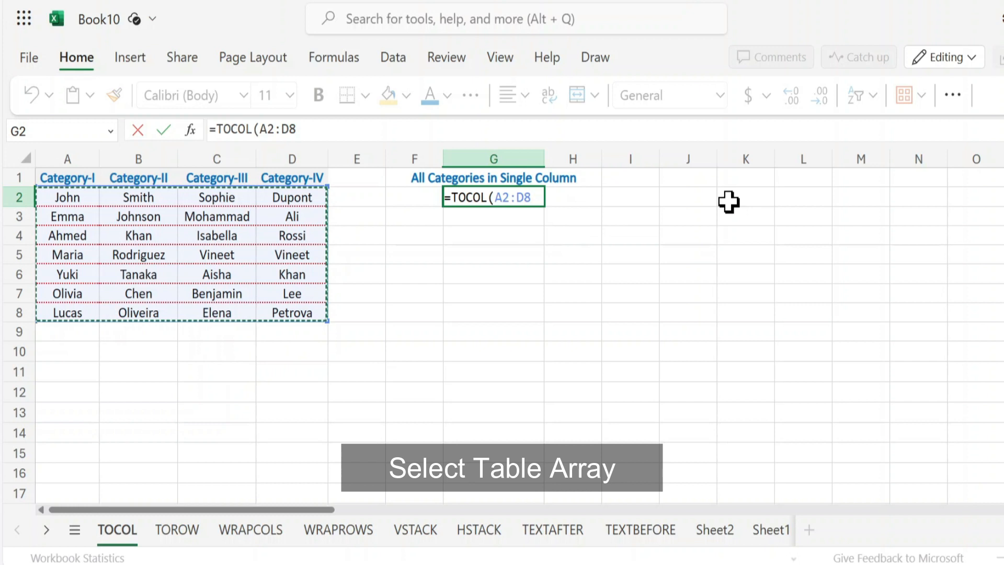
text())
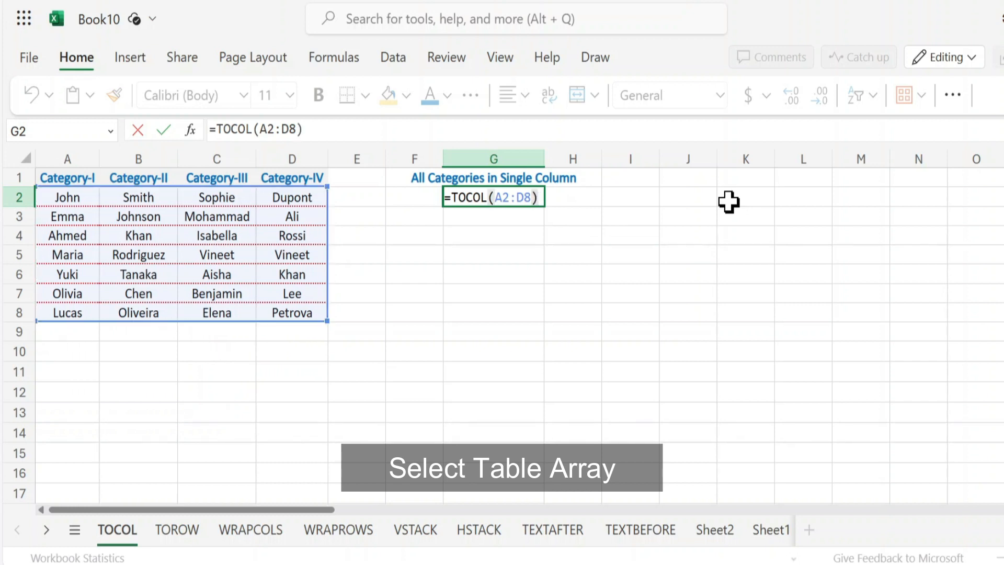
key(Return)
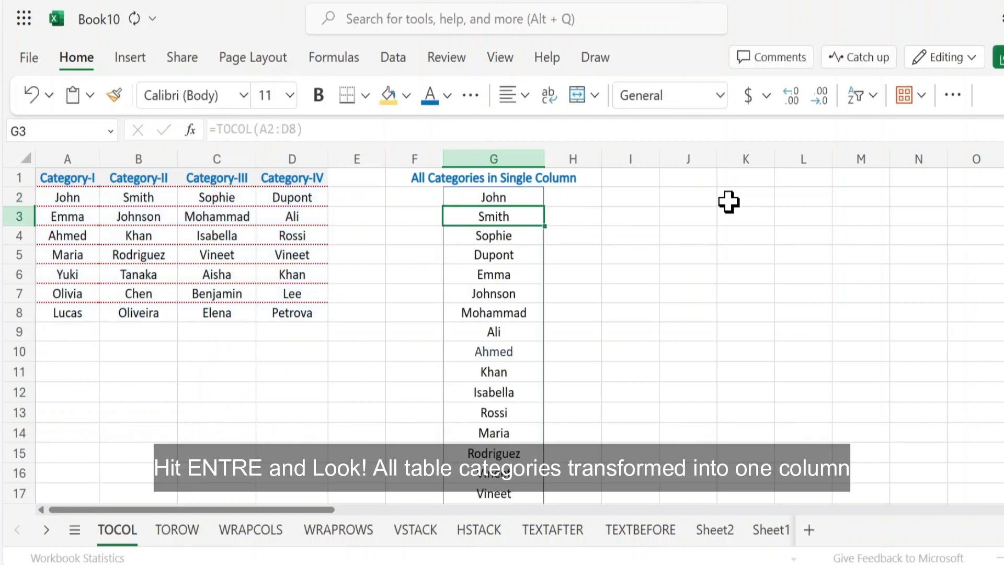
scroll(513, 410, down, 6)
scroll(516, 428, up, 2)
scroll(518, 424, up, 4)
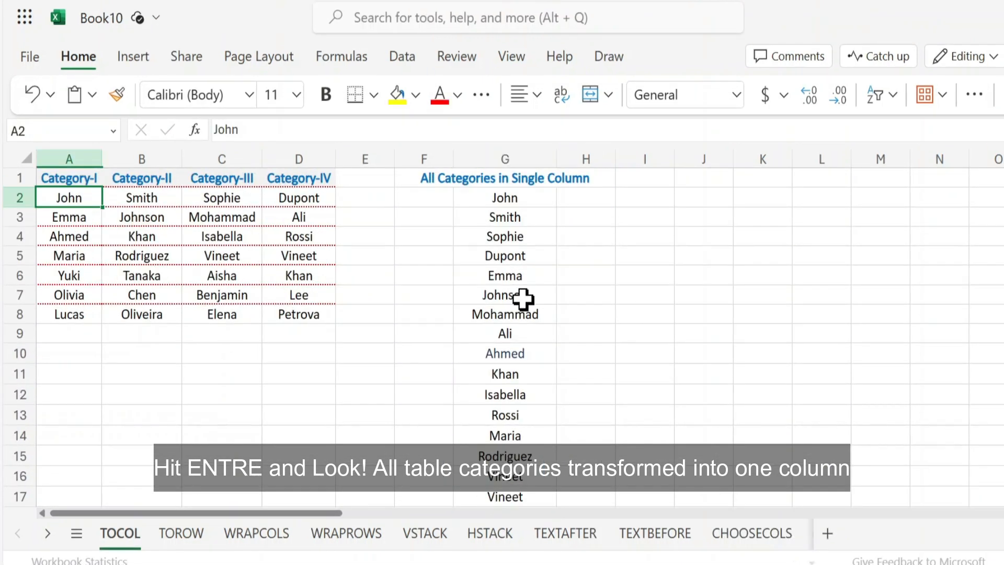
- Extend the TOCOL formula in G2 with the ignore argument 1 so that blank cells are skipped
click(504, 201)
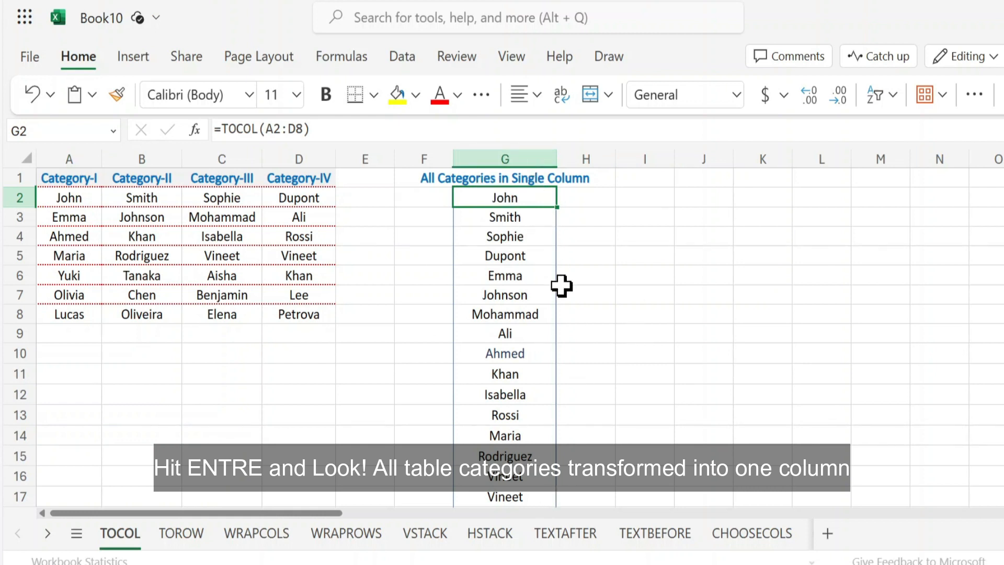
double_click(536, 203)
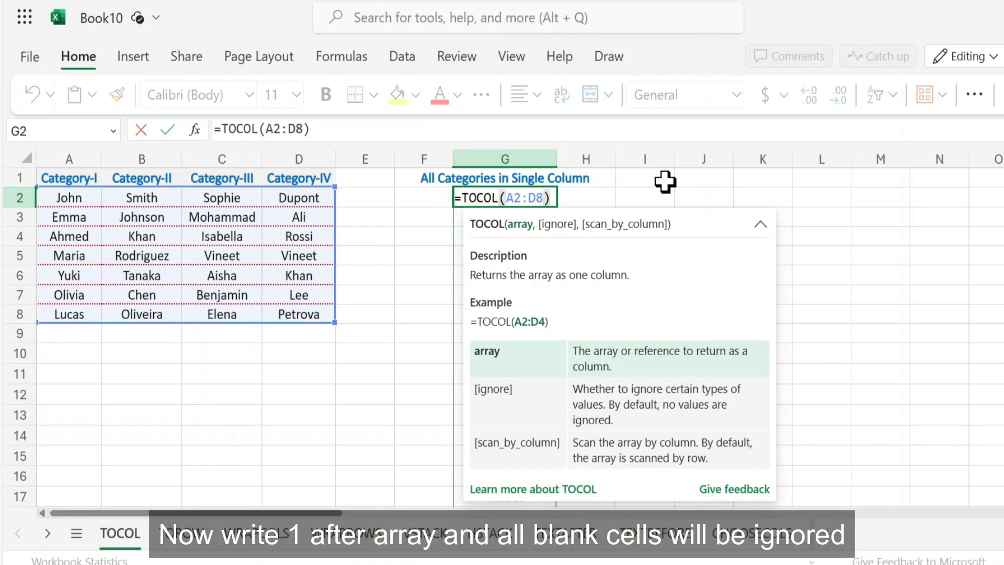
text(,)
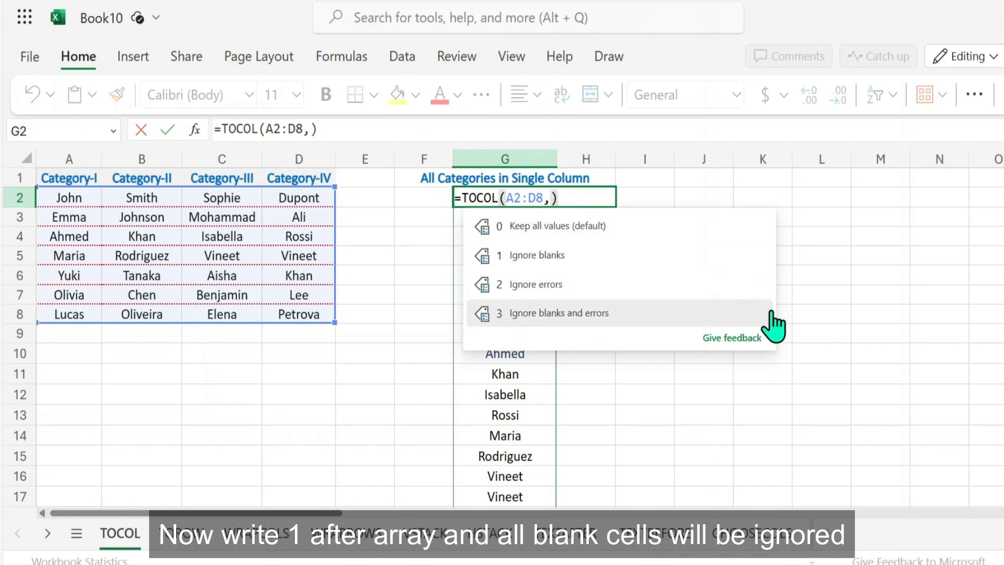
text(1)
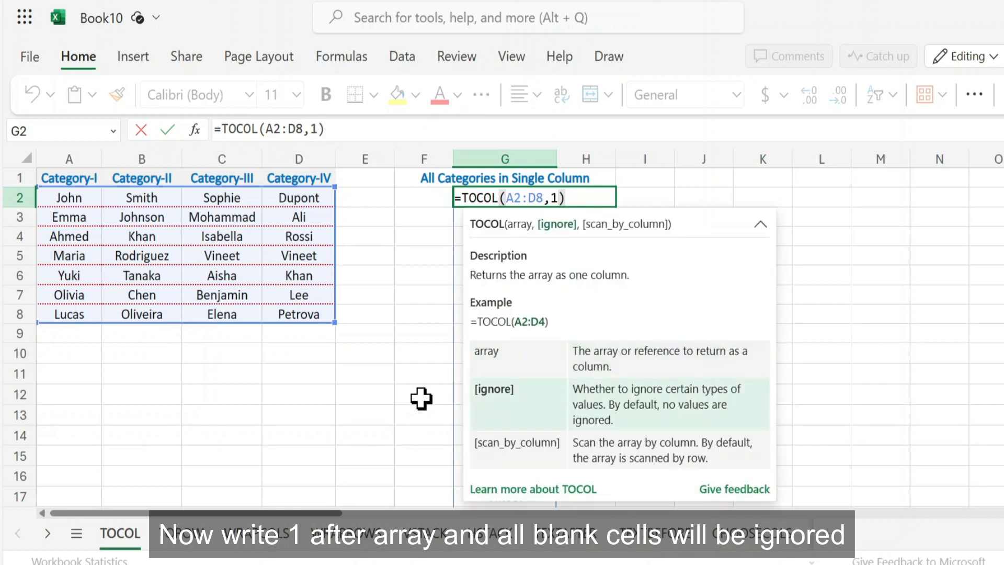
key(Return)
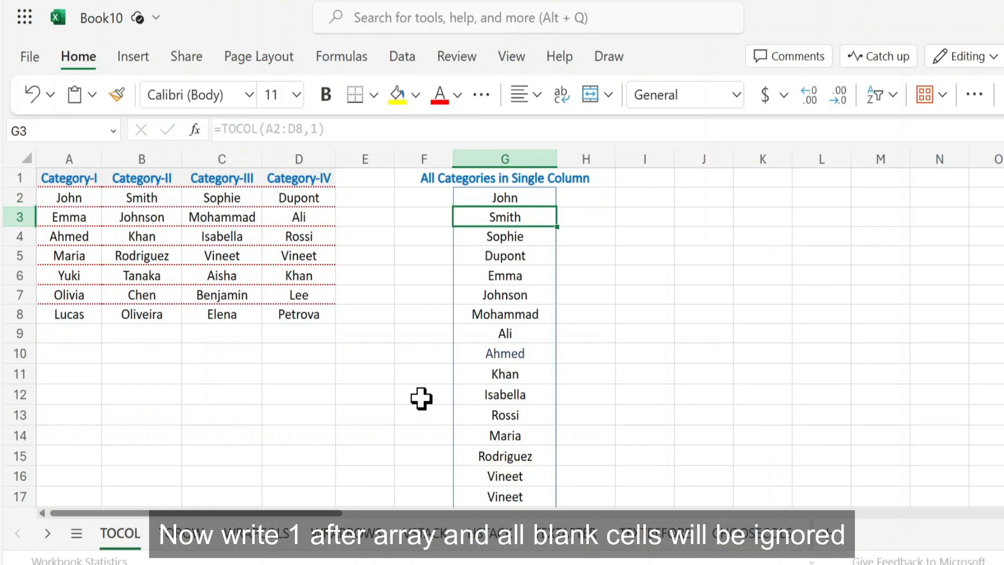
- Clear cells A2 and B2 to test how the formula handles blanks, and undo both deletions
click(58, 198)
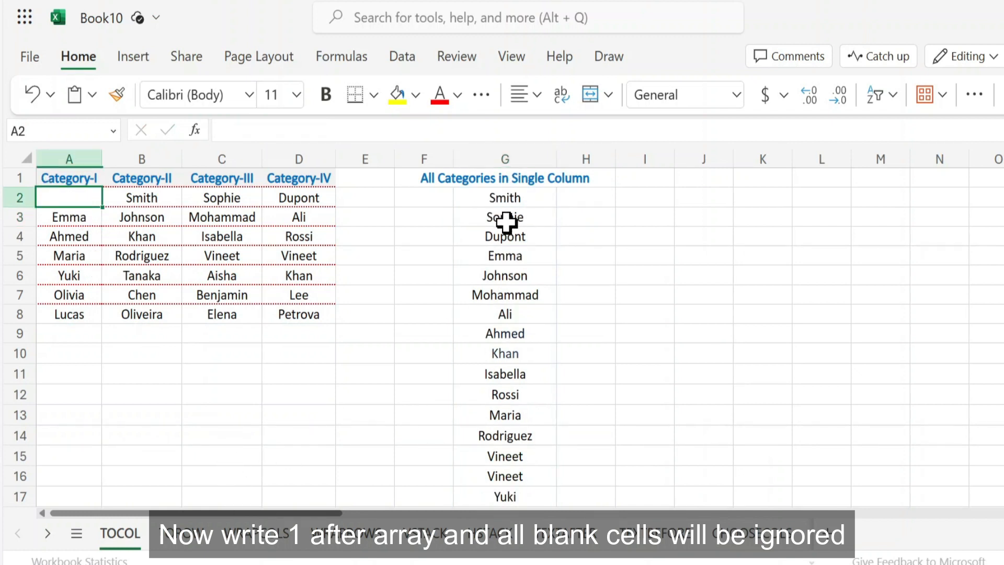
click(139, 202)
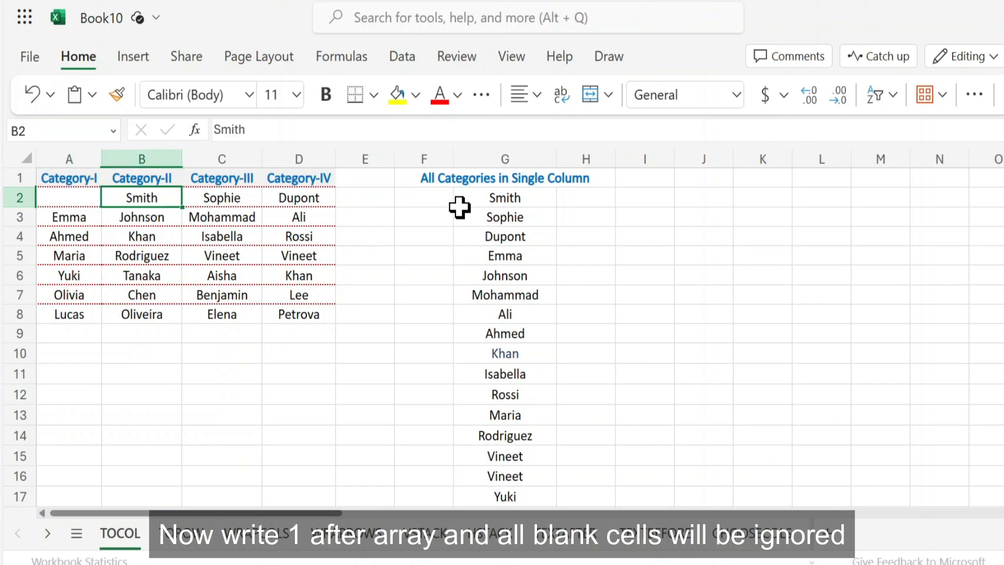
key(Delete)
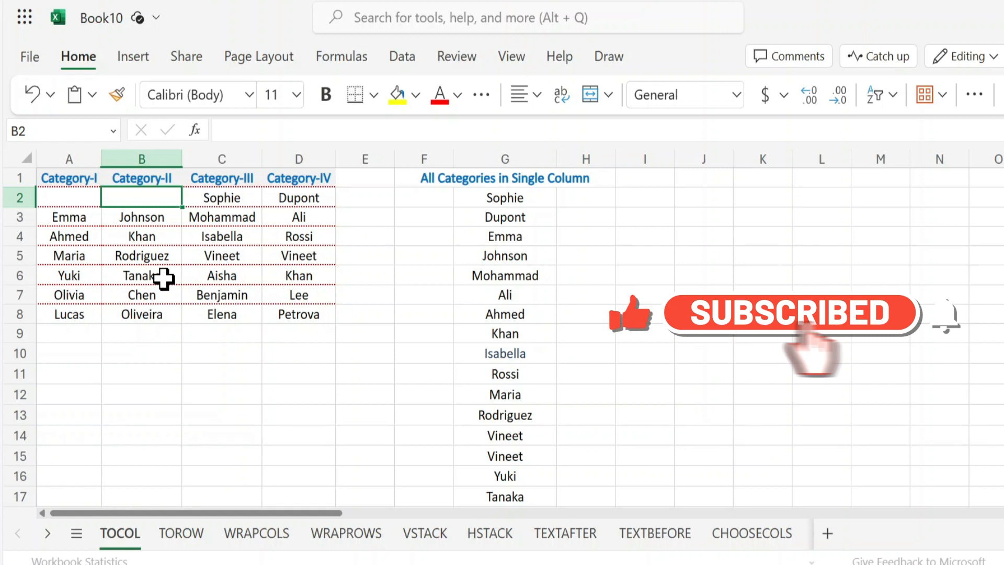
key(ctrl+z)
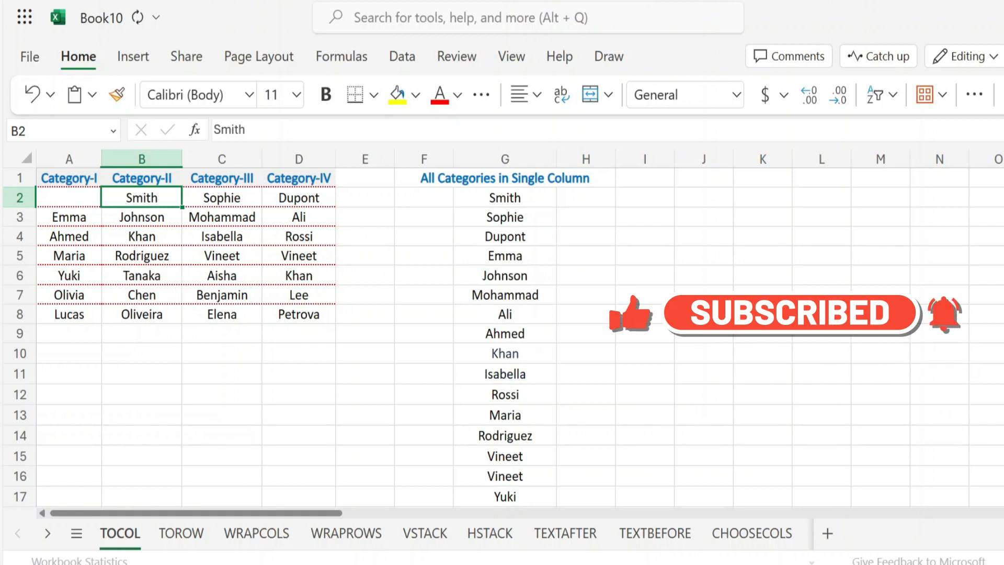
key(ctrl+z)
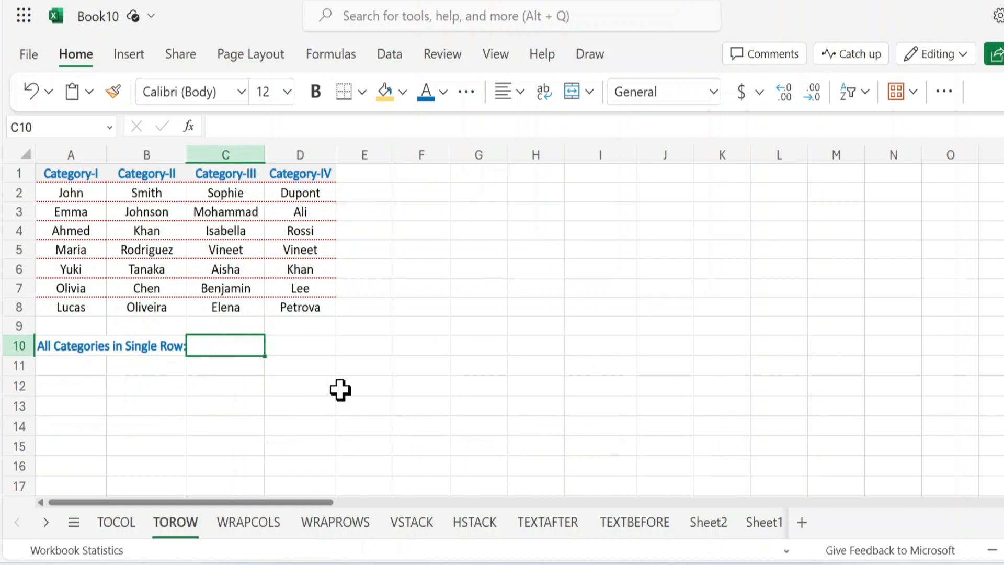
- On the TOROW sheet, enter =TOROW(A2:D8) in cell C10 to place all categories' entries in a single row
text(=TOROW)
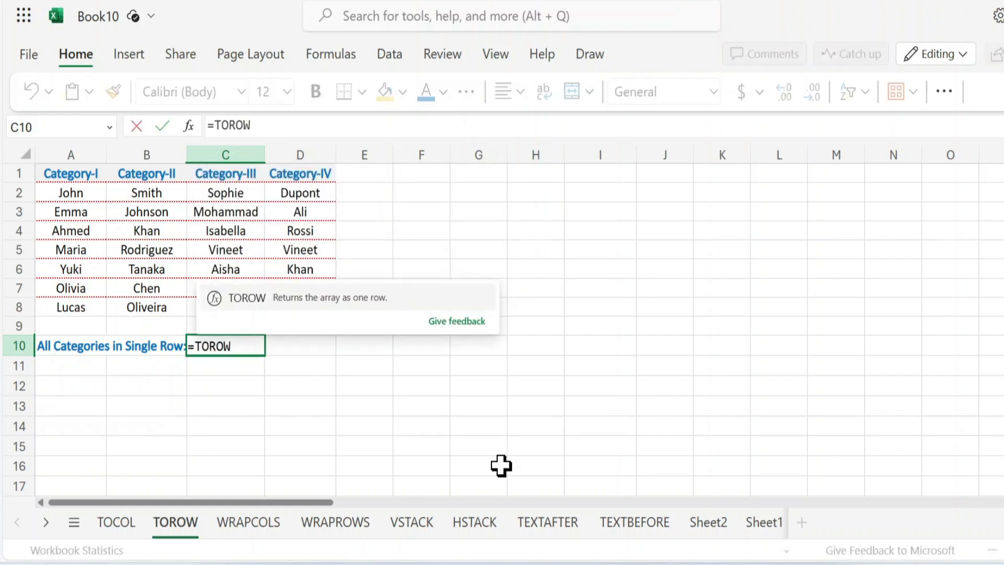
text(()
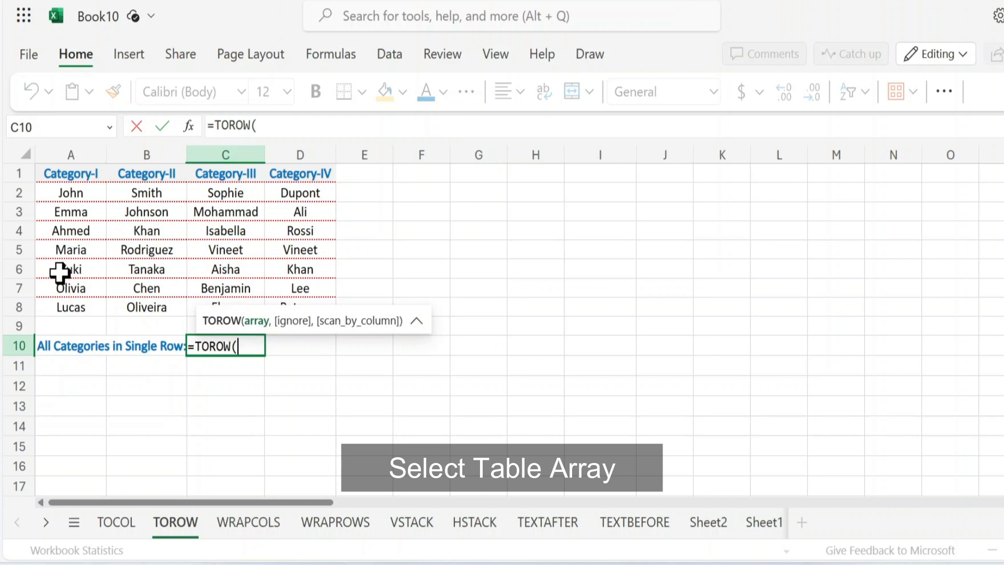
drag(63, 195, 297, 299)
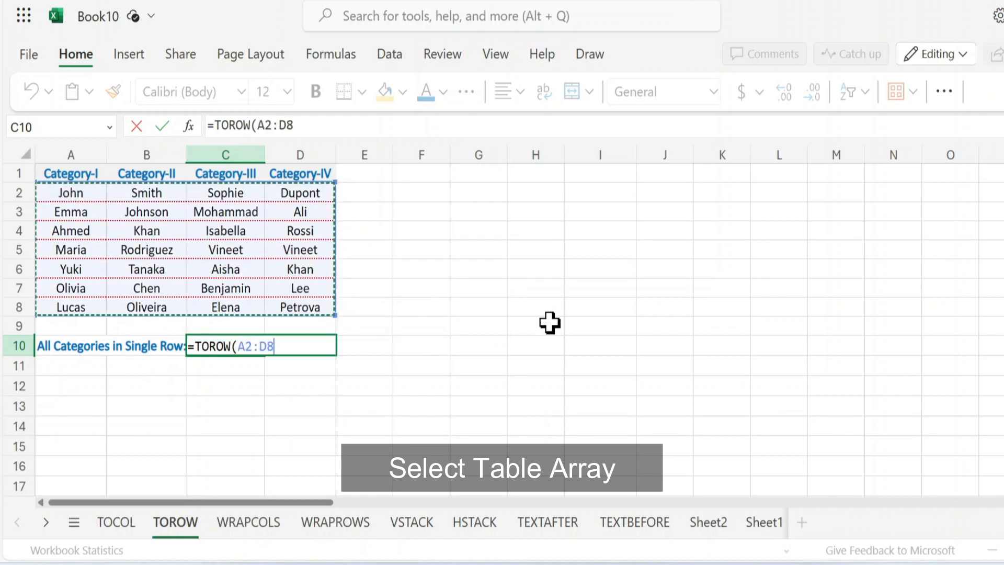
text())
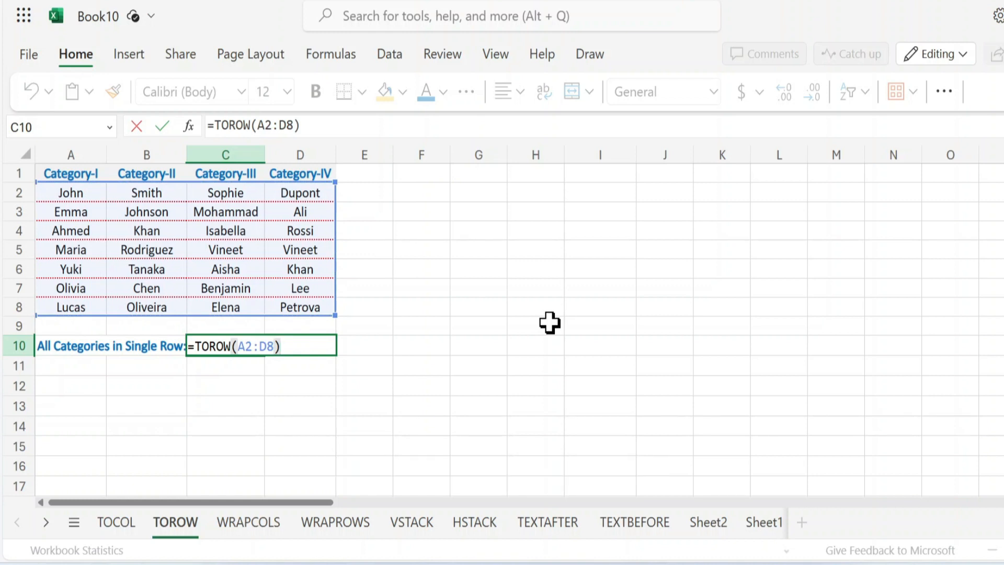
key(Return)
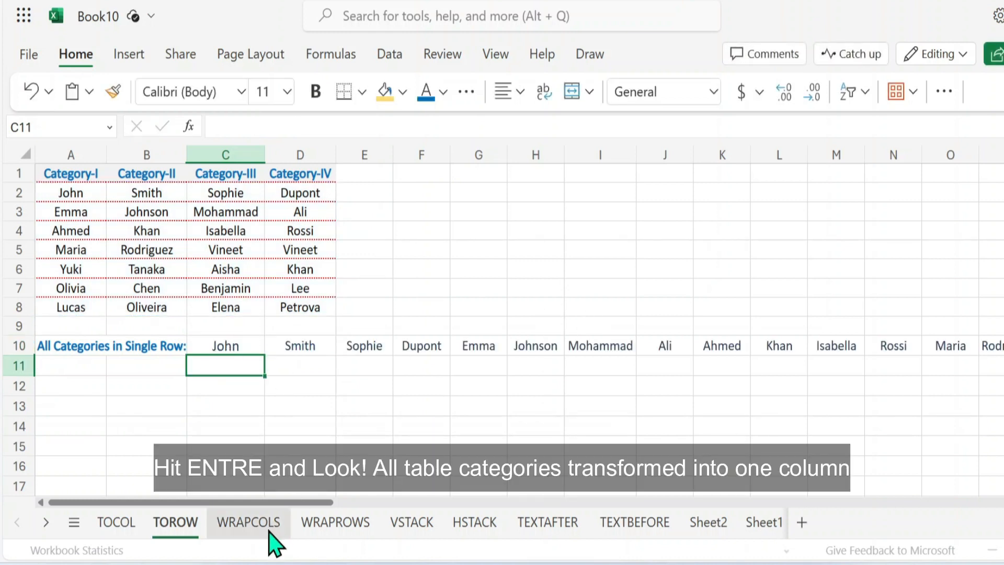
drag(280, 505, 224, 504)
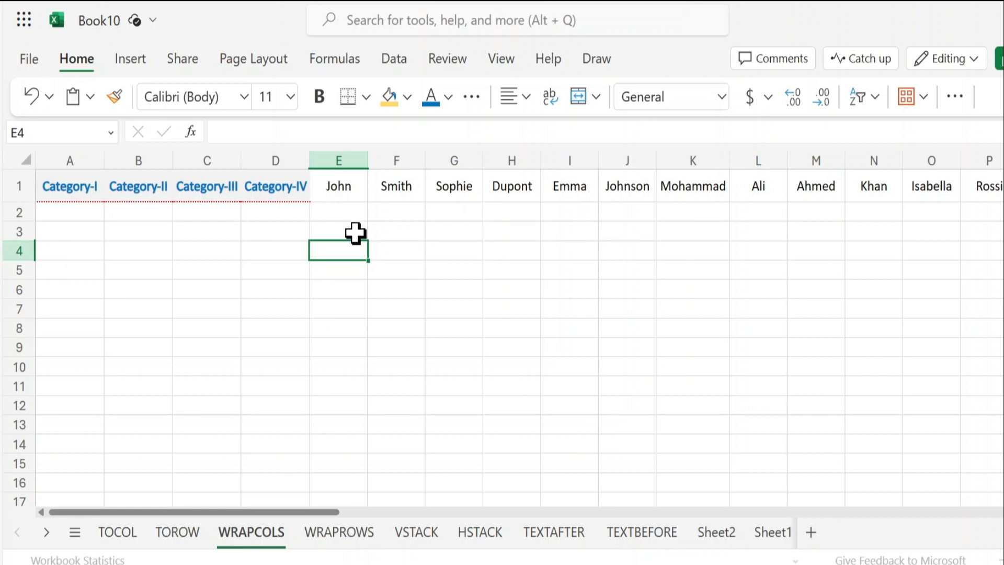
- On the WRAPCOLS sheet, enter =WRAPCOLS(A1:AF1,4) in cell A4 to wrap the row 1 data into columns of four
click(95, 256)
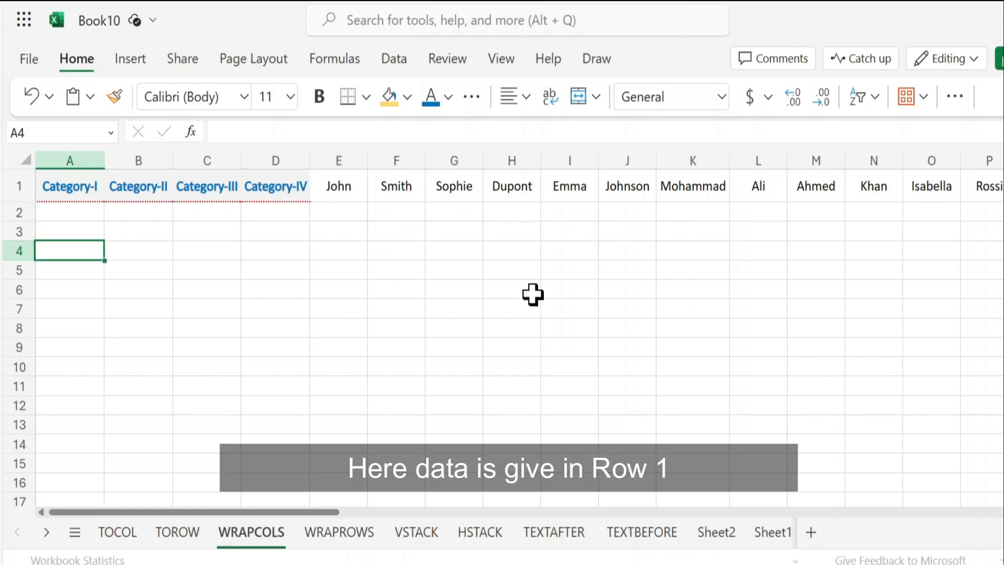
text(=WRA)
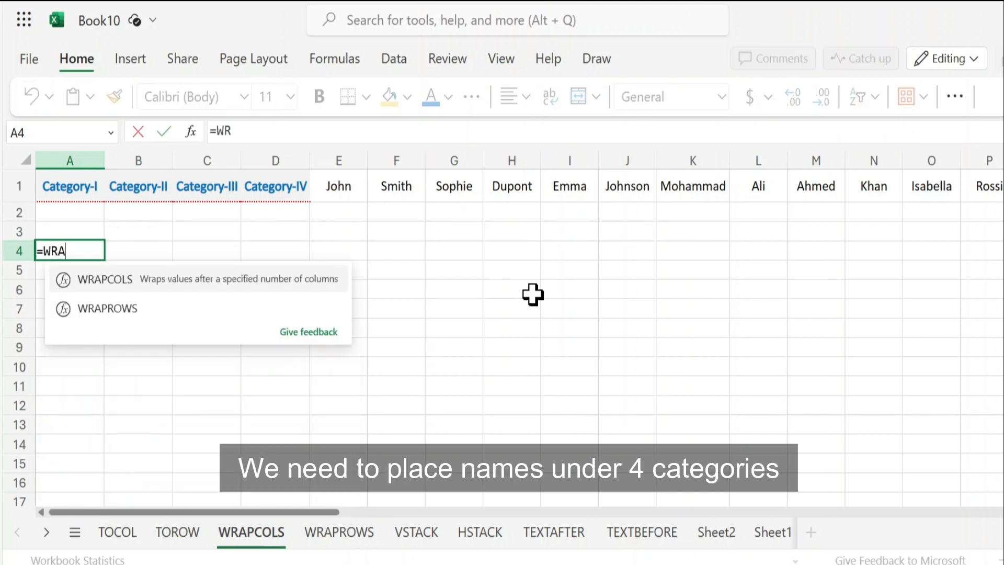
text(PCOL)
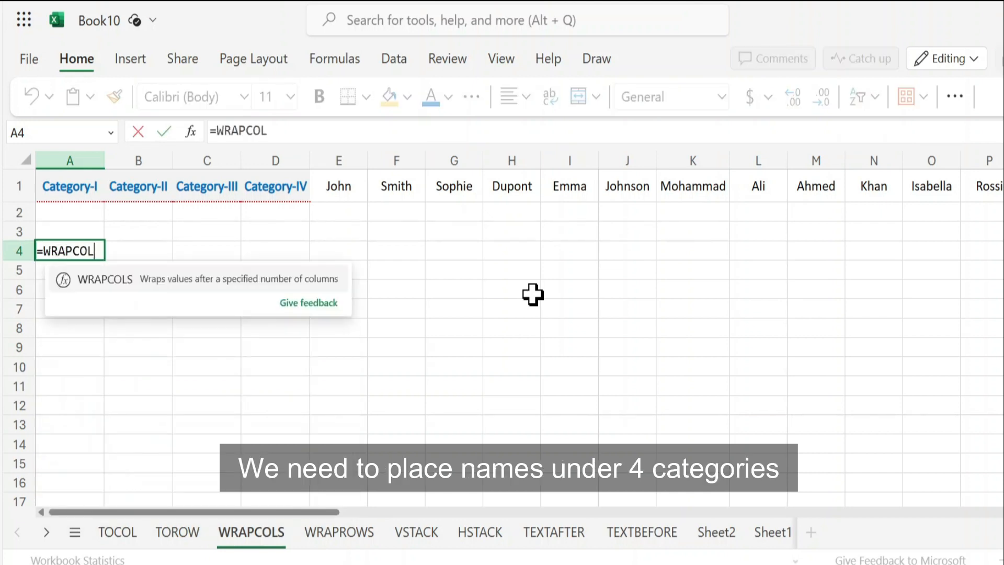
text(S()
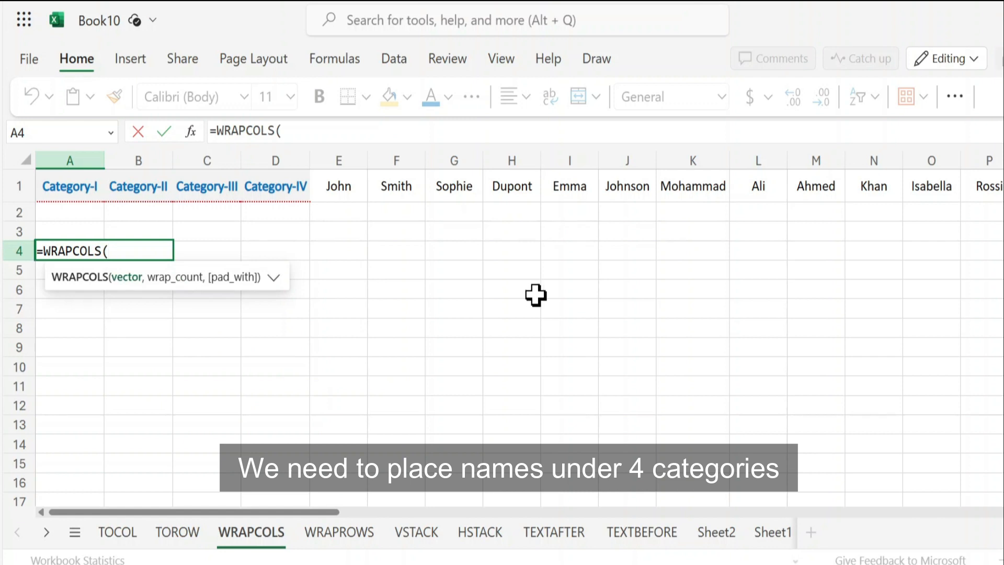
click(78, 185)
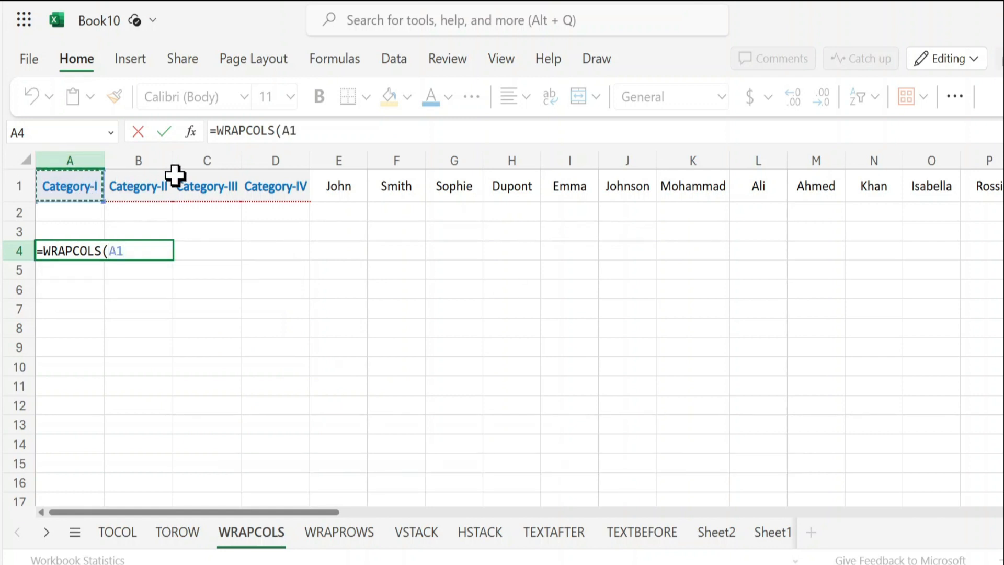
key(ctrl+shift+Right)
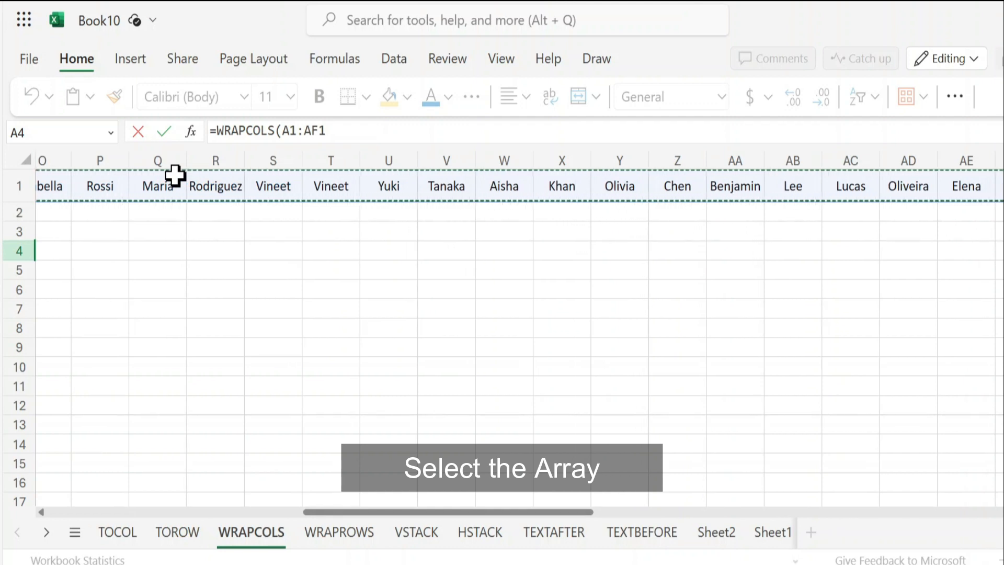
drag(336, 513, 40, 520)
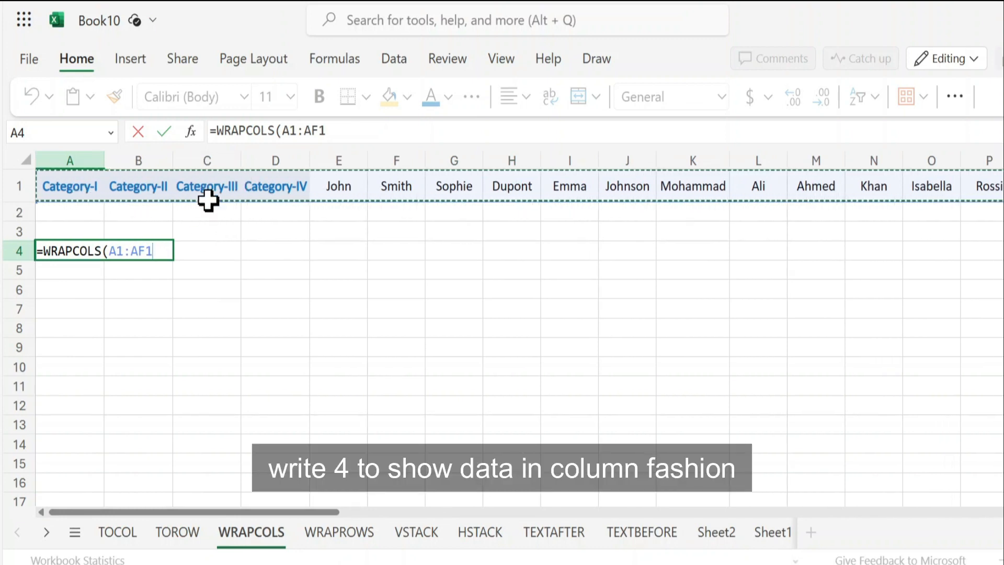
click(521, 125)
text(,4)
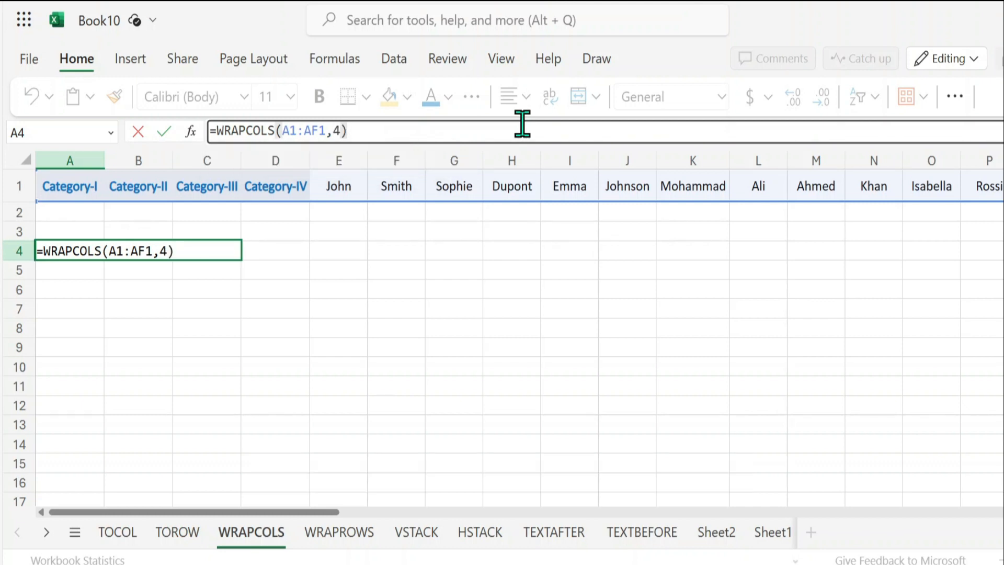
key(Return)
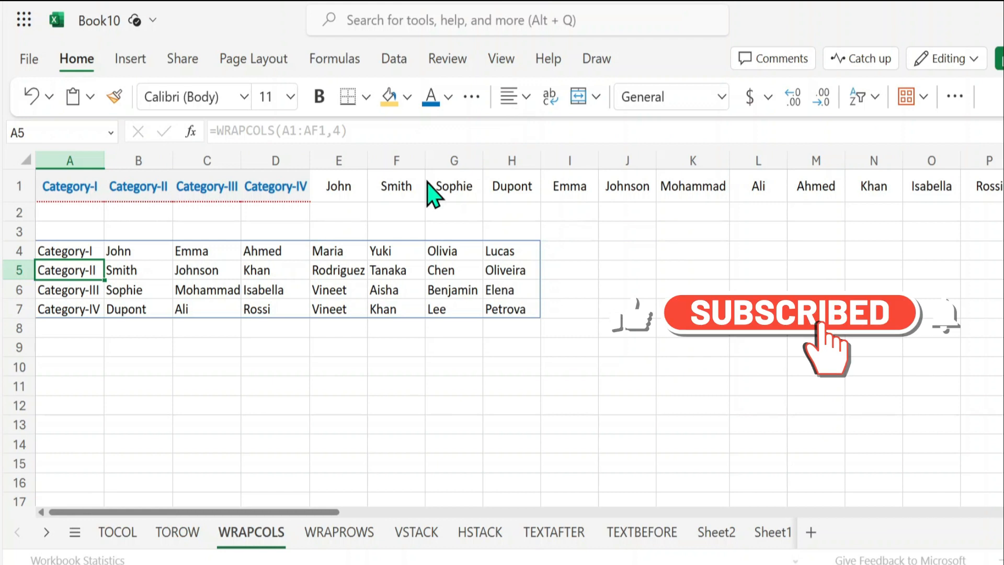
- Format the category labels in A4:A7 with a blue font colour and bold
drag(90, 251, 92, 308)
click(431, 98)
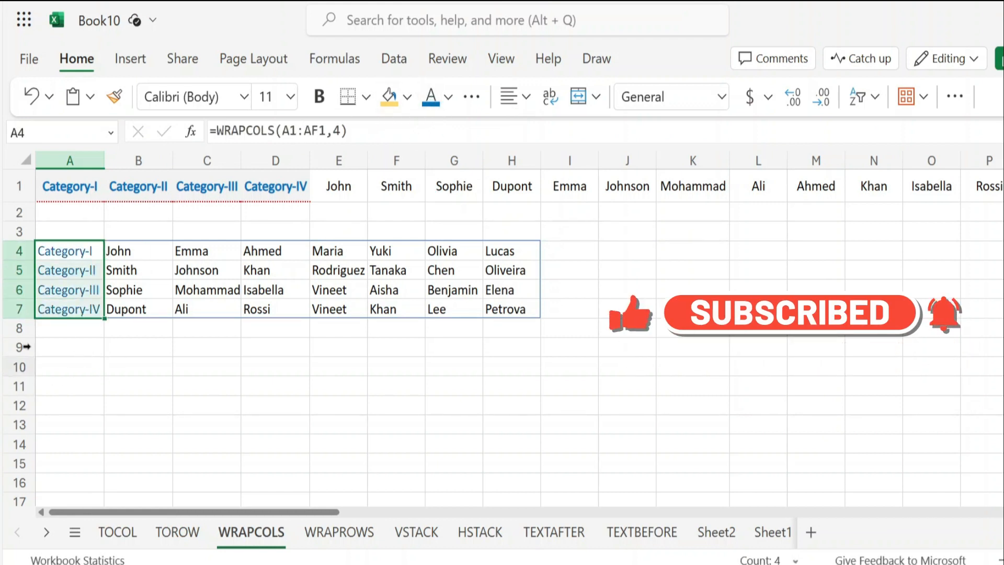
key(ctrl+b)
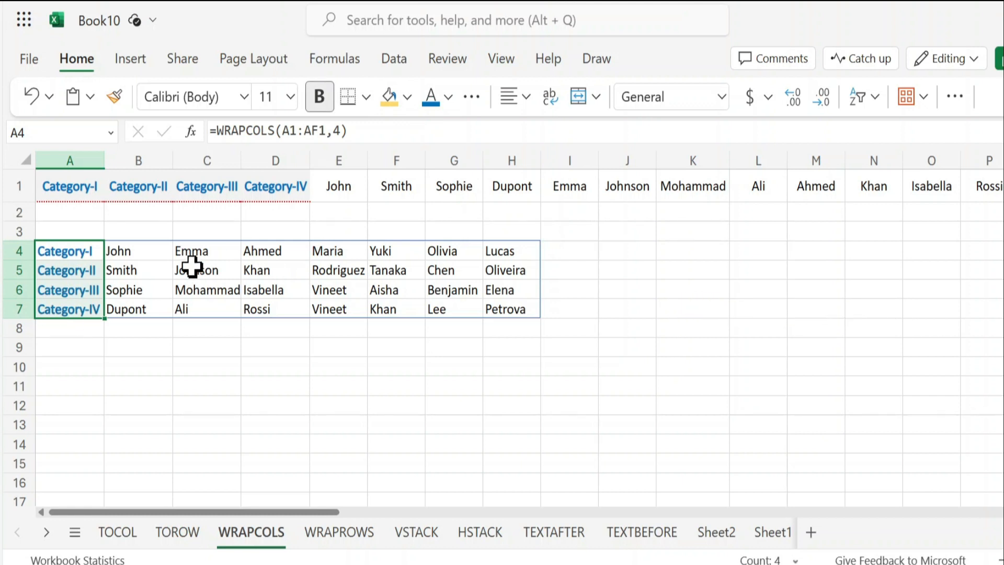
click(146, 255)
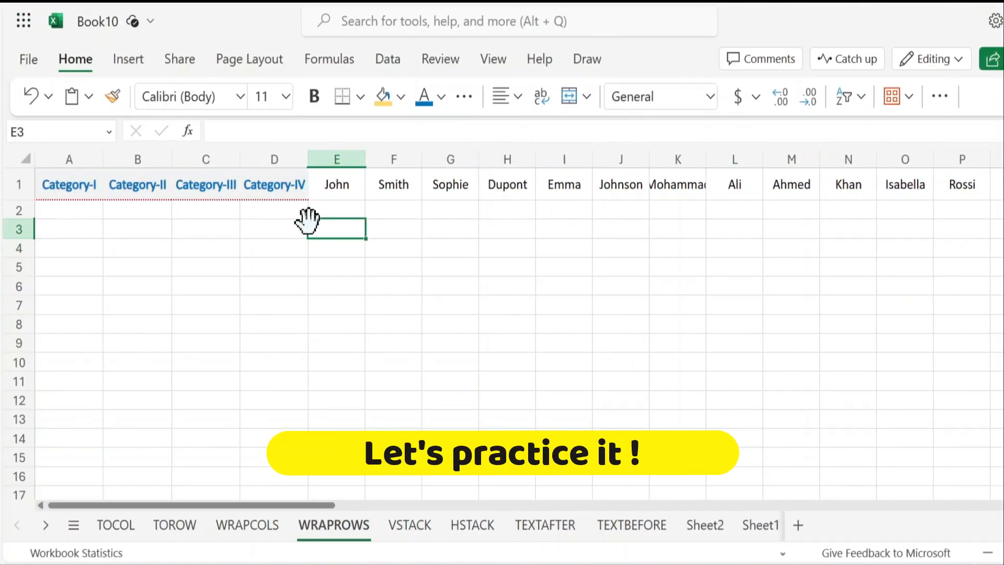
- On the WRAPROWS sheet, enter =WRAPROWS(A1:AF1,4) in cell A3 to wrap the row 1 data into rows of four
click(81, 232)
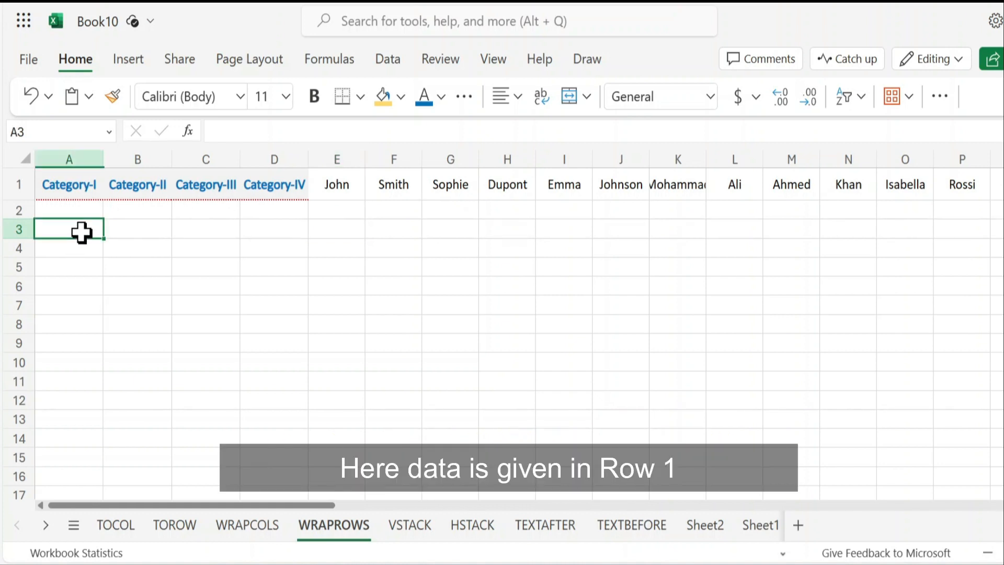
text(=WRAPROWS()
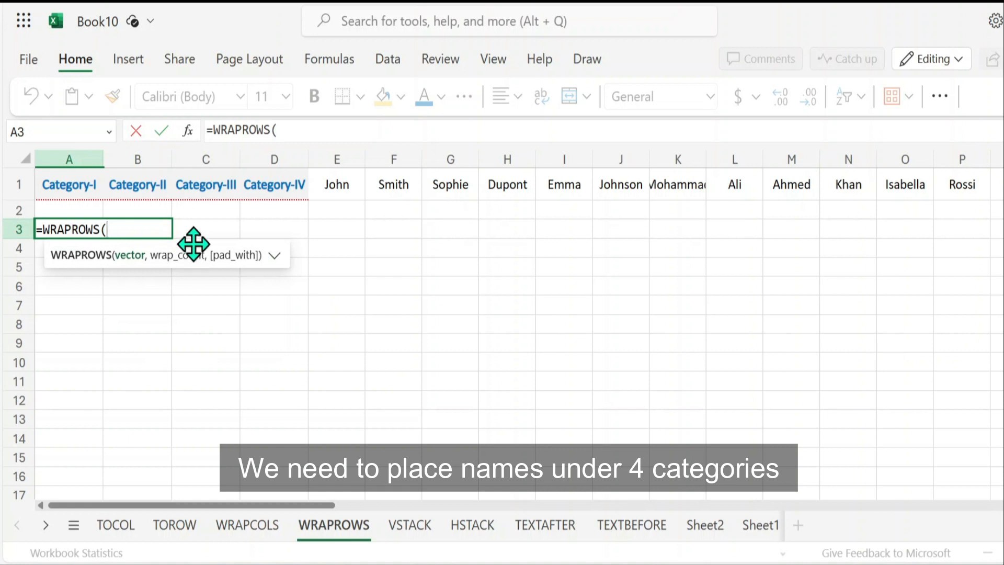
click(91, 190)
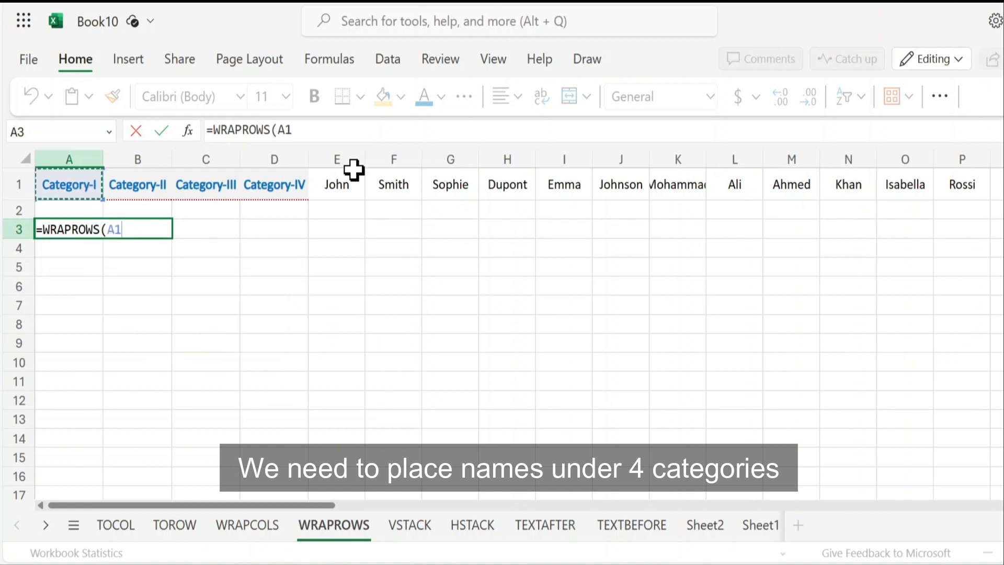
key(ctrl+shift+Right)
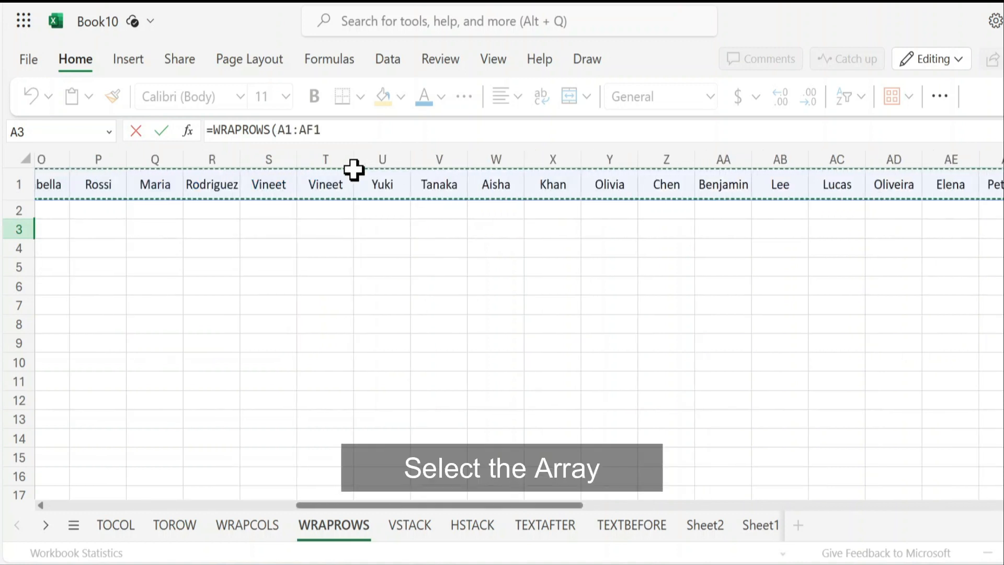
text(,)
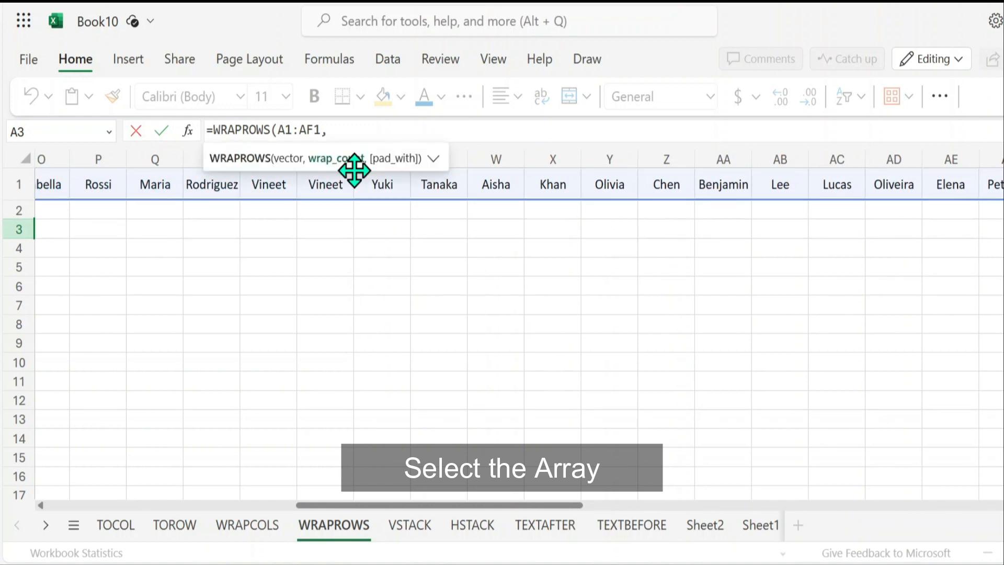
drag(340, 506, 78, 508)
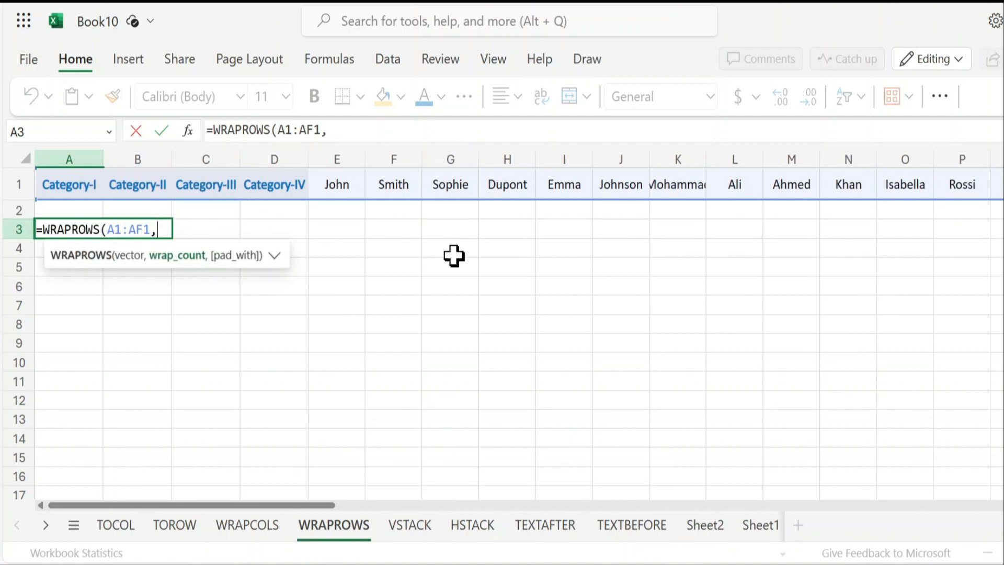
text(4))
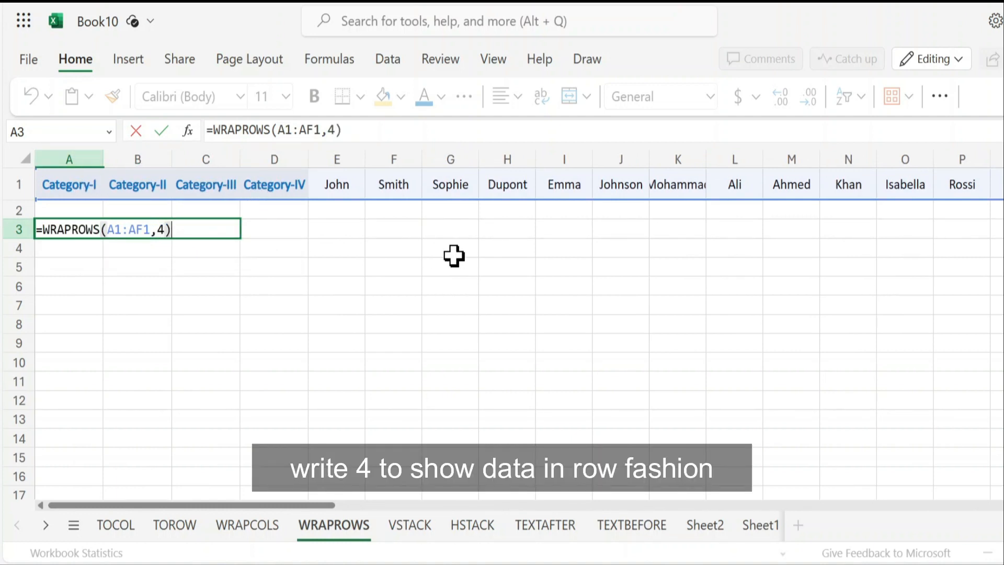
key(Return)
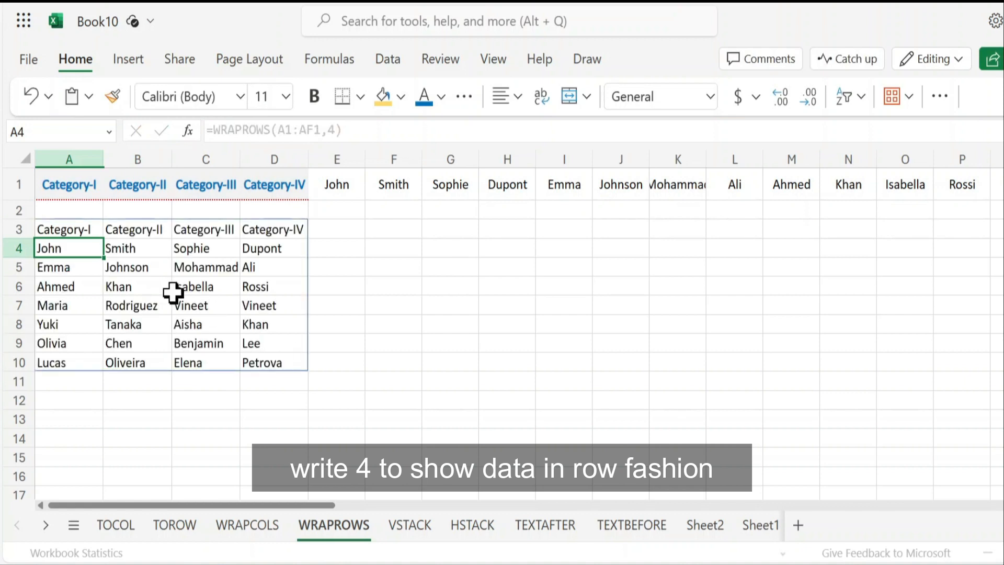
- Format the category labels in A3:D3 with a blue font colour and bold
drag(69, 228, 242, 234)
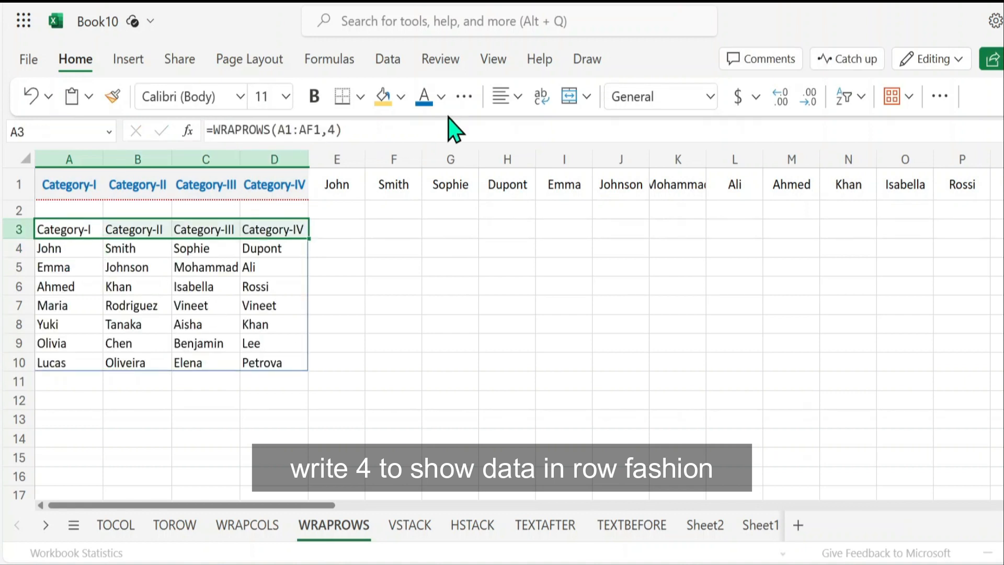
click(425, 99)
key(ctrl+b)
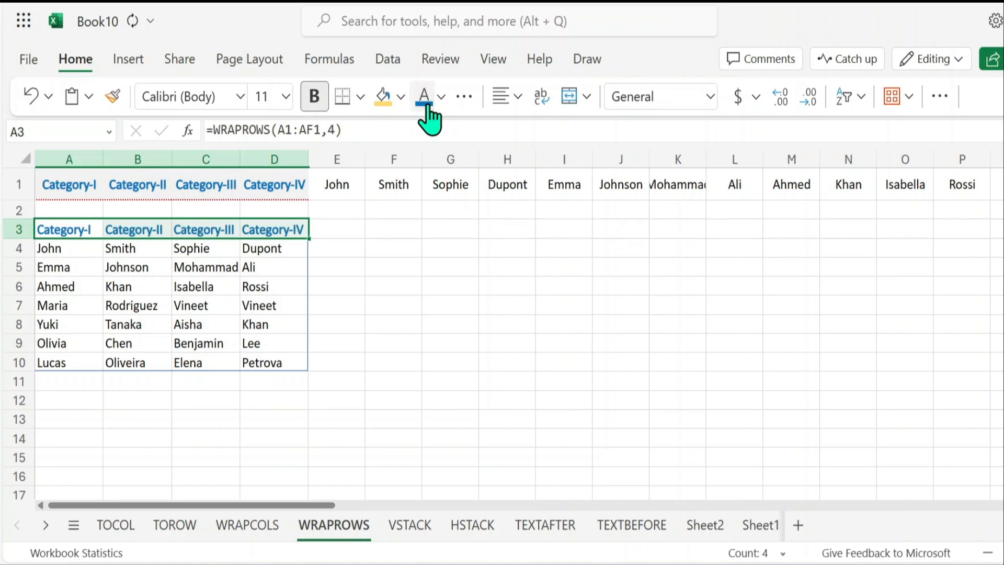
click(225, 266)
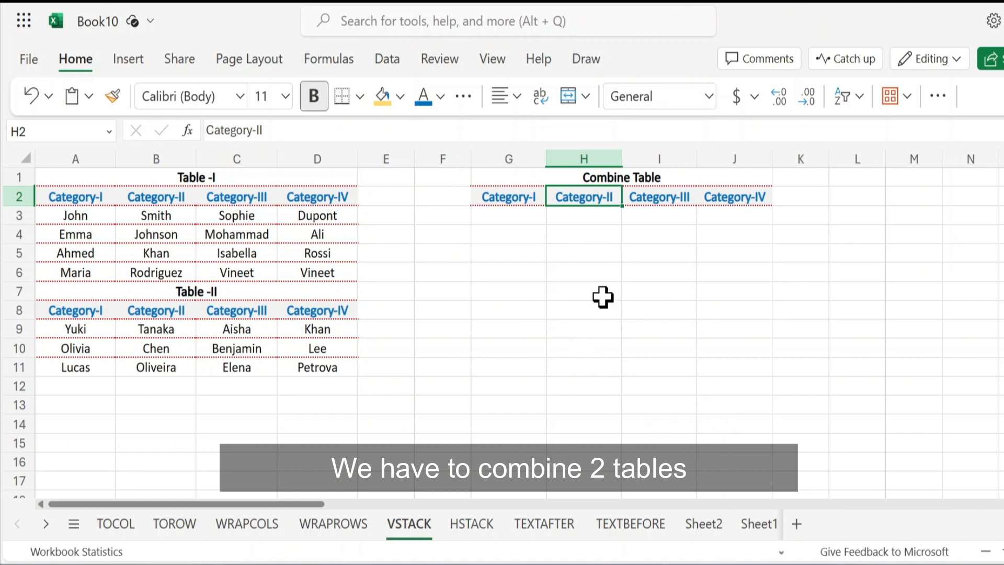
- On the VSTACK sheet, enter =VSTACK(A3:D6,A9:D11) in cell G3 to stack both tables' entries vertically
click(513, 217)
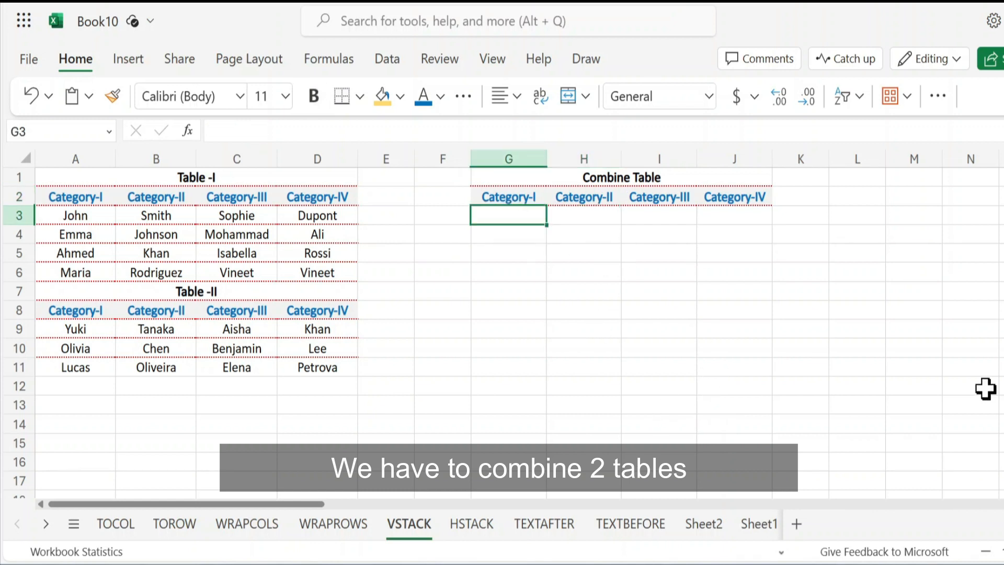
text(=VSTACK()
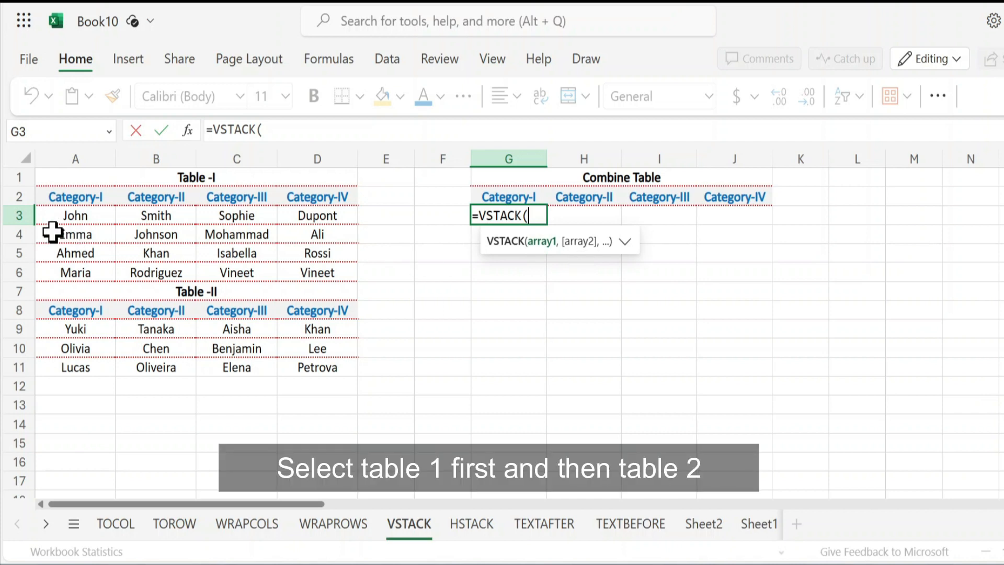
drag(67, 216, 325, 268)
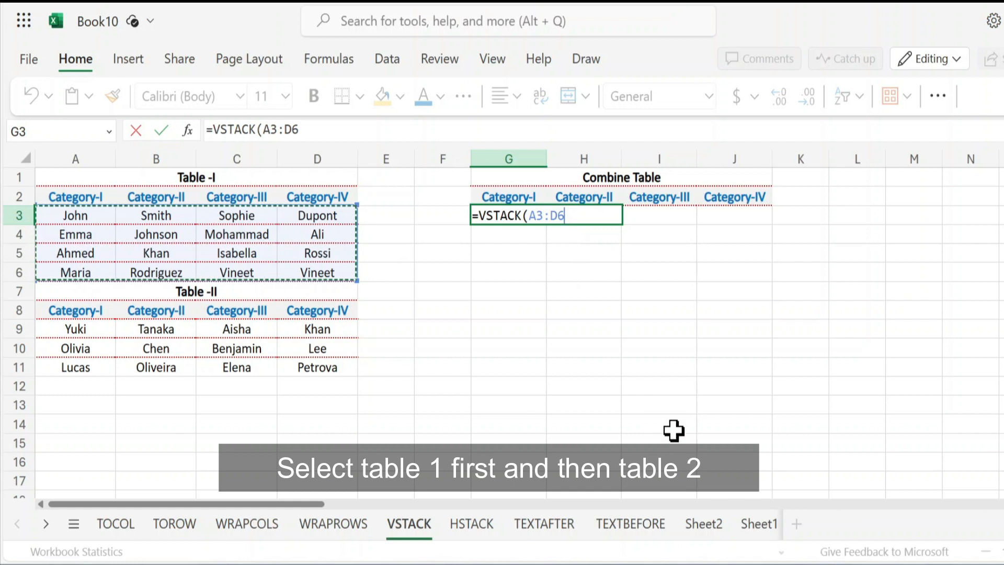
text(,)
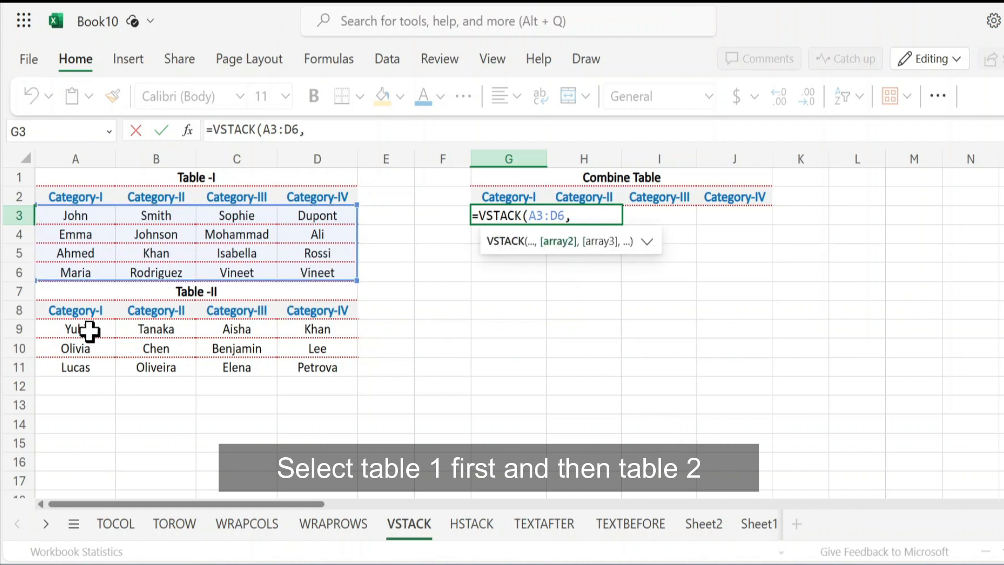
drag(88, 331, 315, 364)
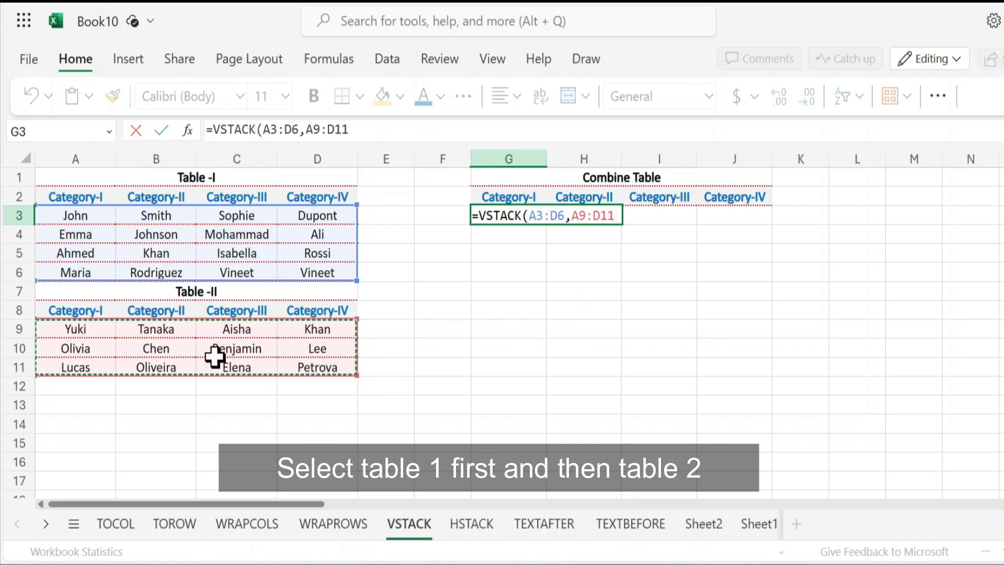
text())
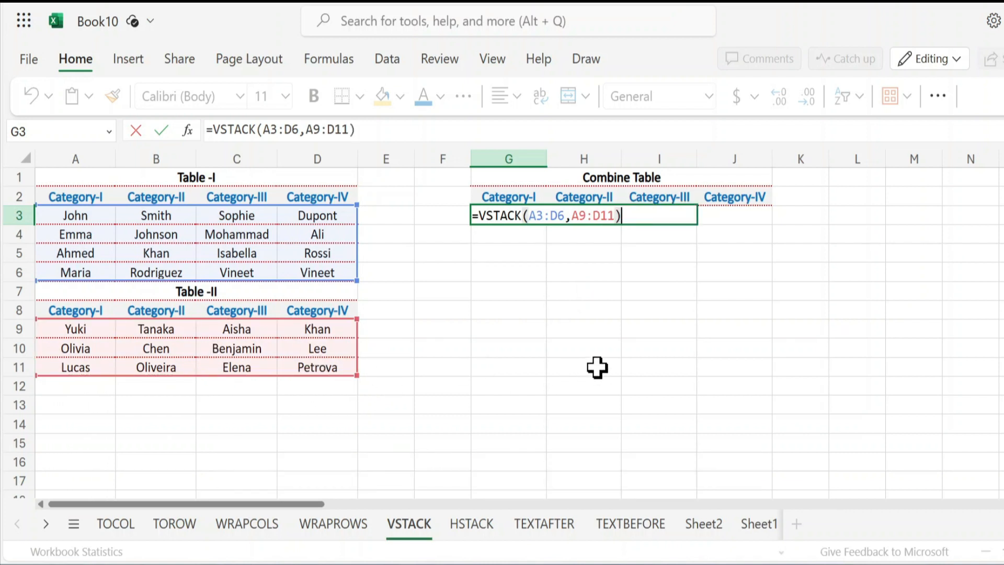
key(Return)
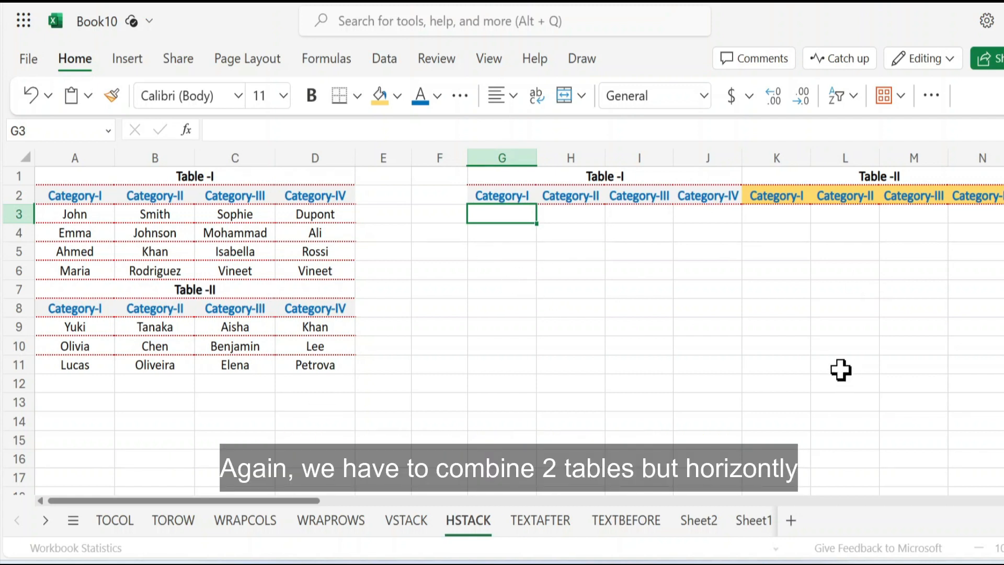
- On the HSTACK sheet, enter =HSTACK(A3:D6,A9:D11) in cell G3 to place both tables' entries side by side
text(=HSTACK()
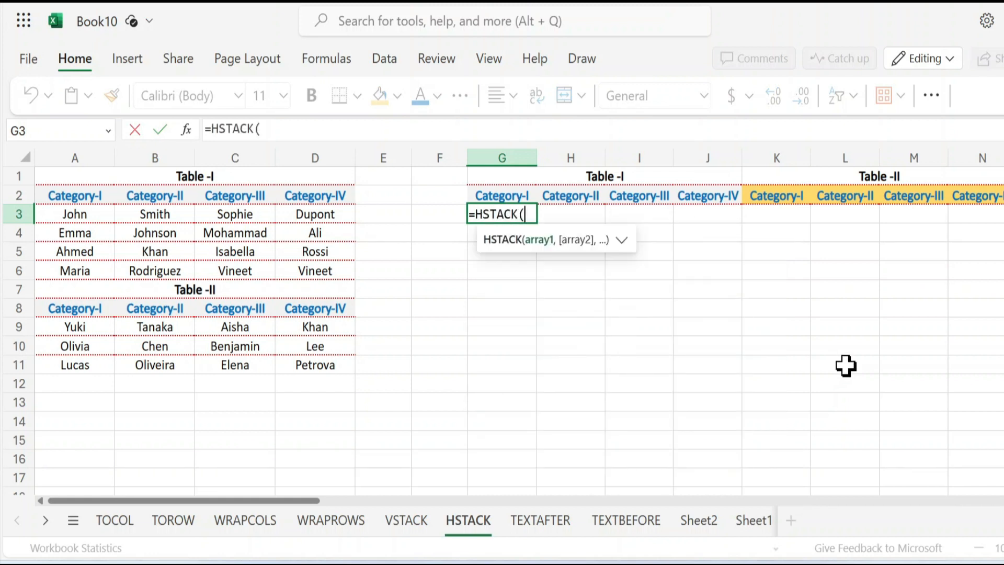
drag(92, 217, 308, 267)
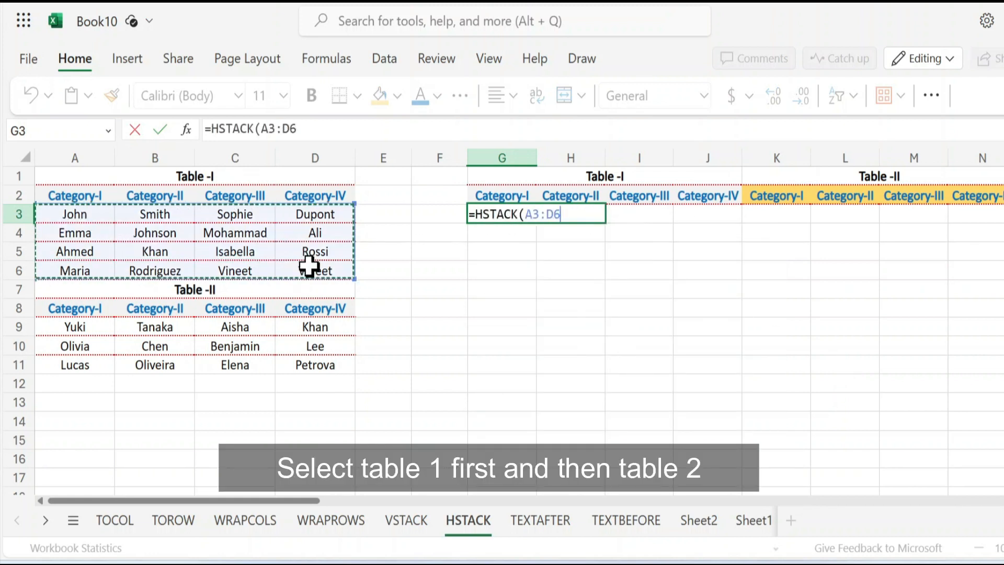
text(,)
drag(108, 325, 307, 366)
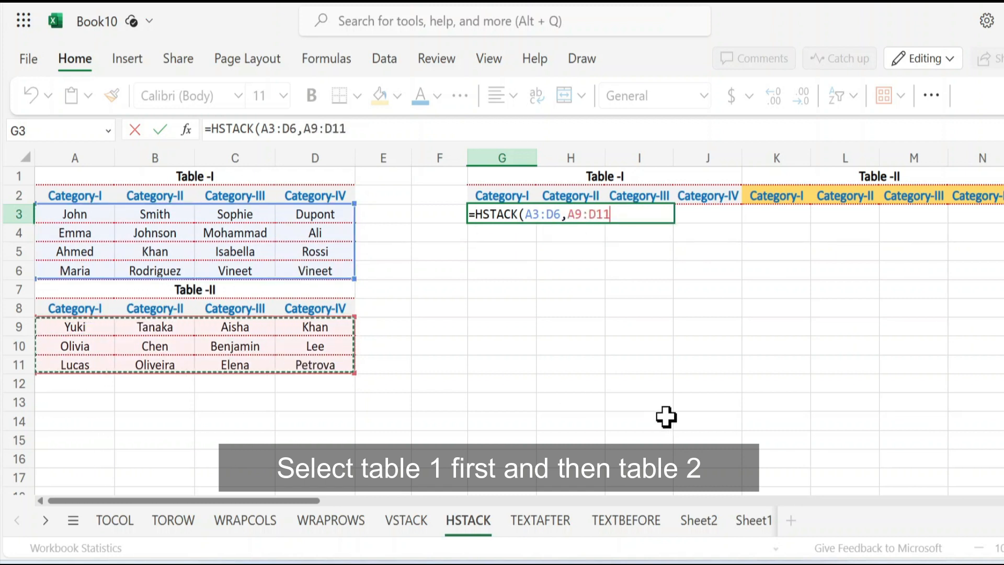
text())
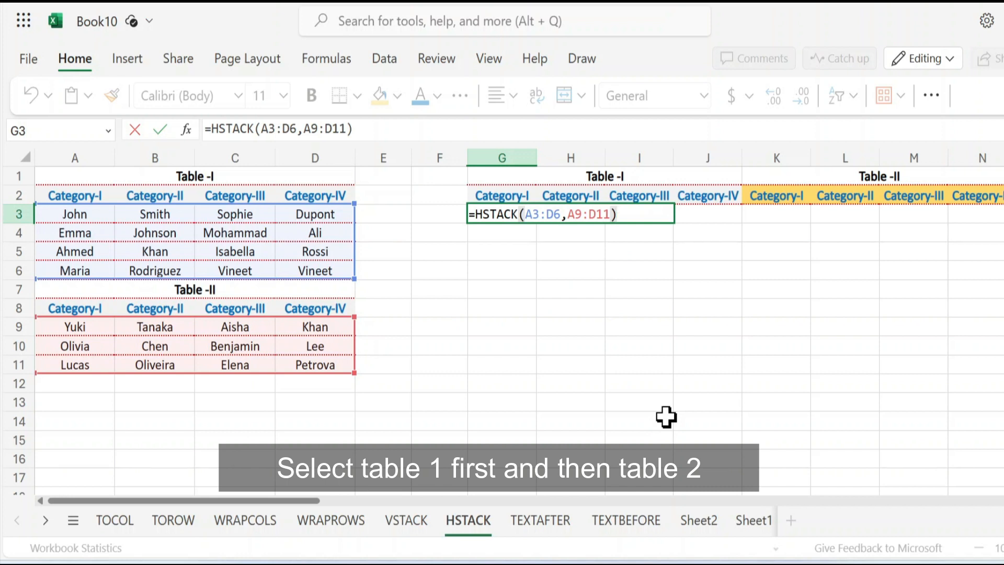
key(Return)
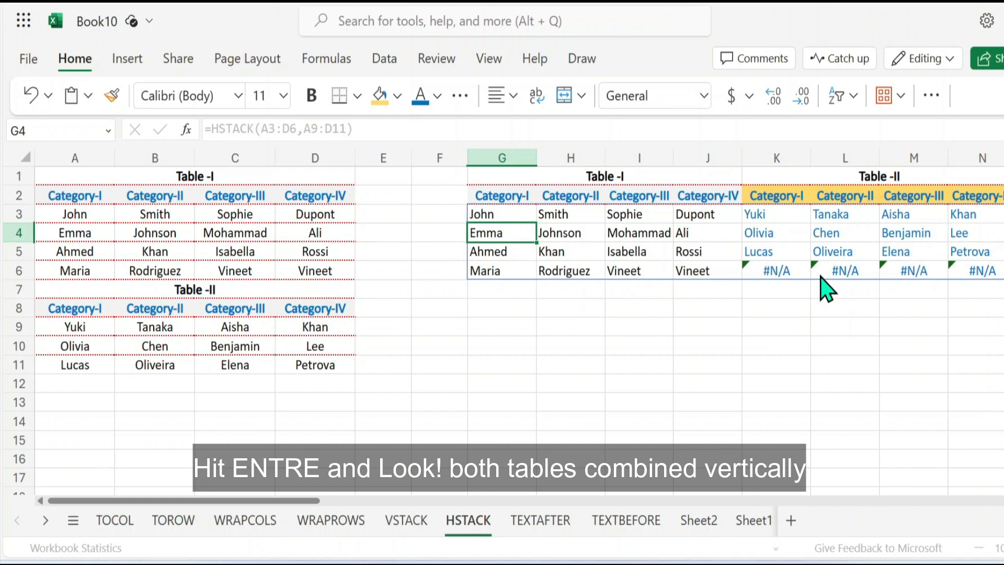
- Wrap the HSTACK formula in cell G3 in an IFERROR function to show blanks instead of errors
click(486, 215)
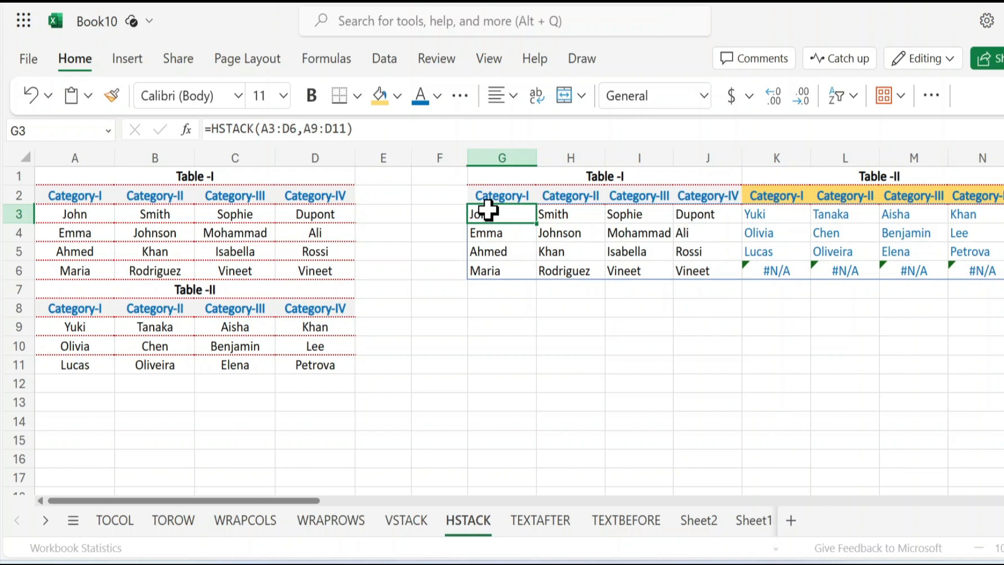
double_click(487, 212)
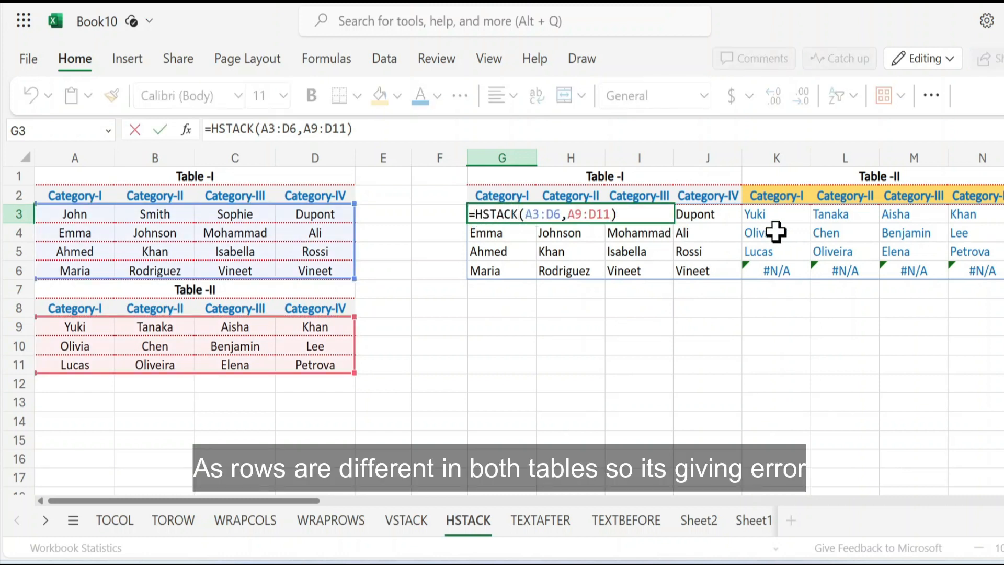
text(IFERRO)
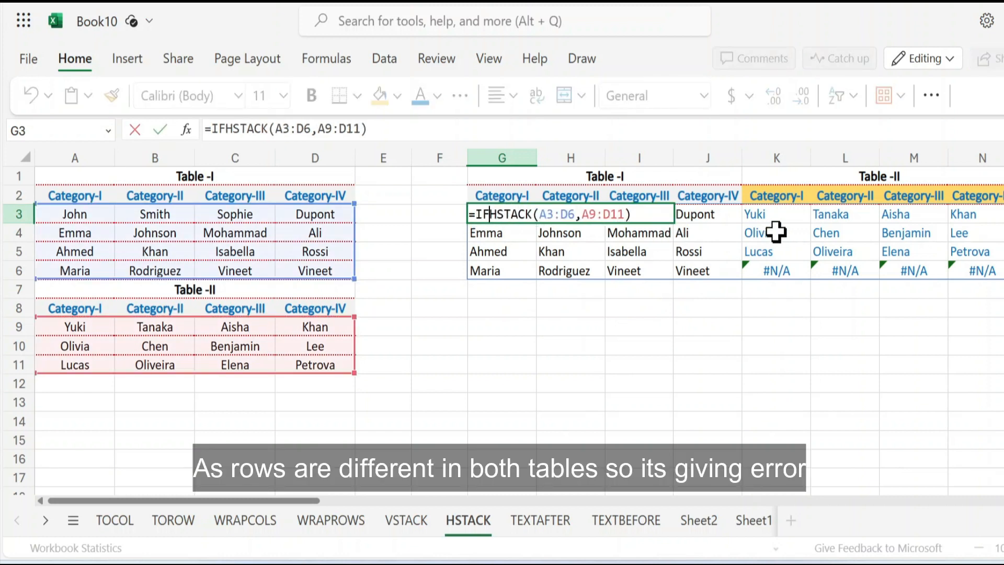
text(R()
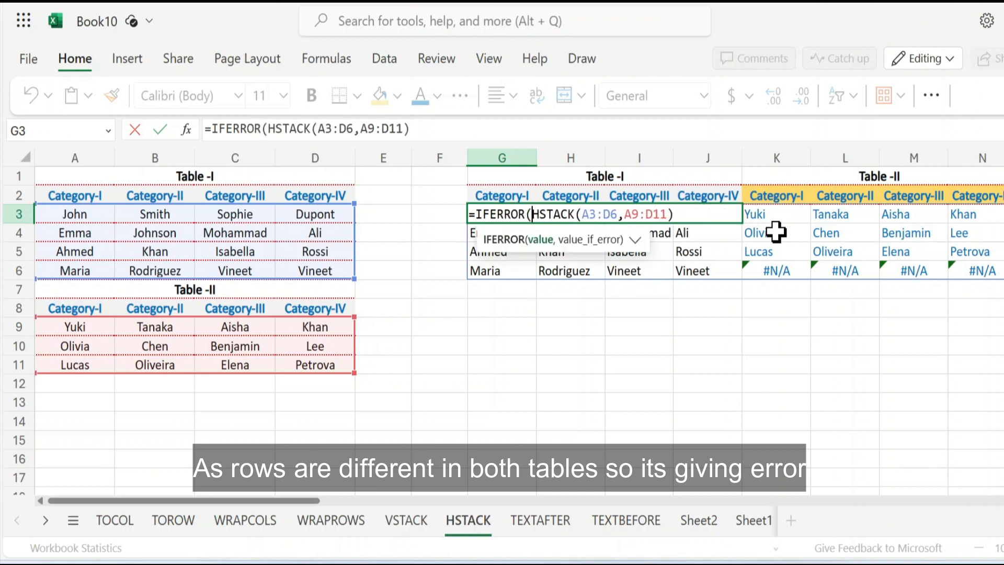
click(685, 214)
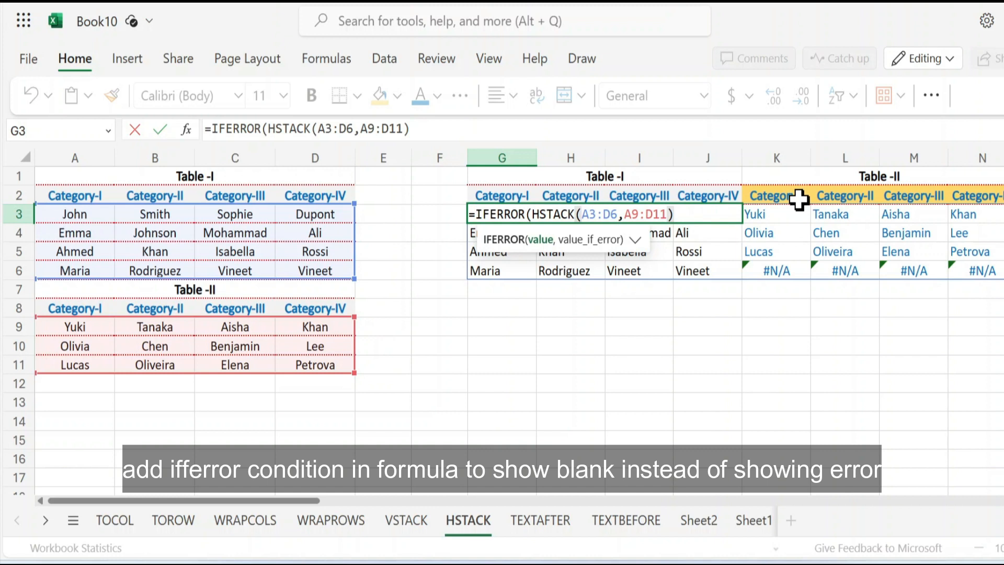
text(),)
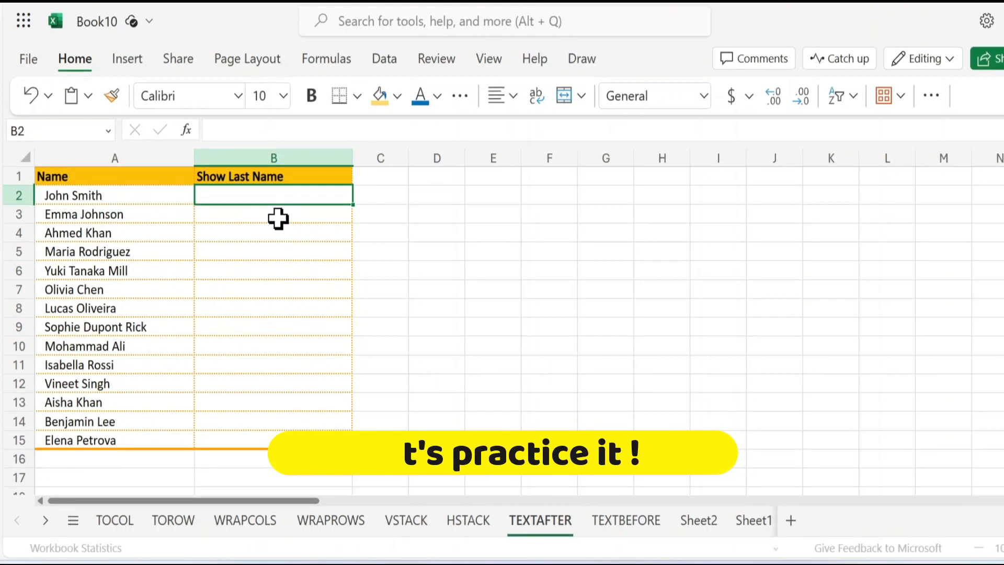
- On the TEXTAFTER sheet, enter =TEXTAFTER(A2," ",1) in cell B2 to extract the last name, and fill the formula down to B15
text(=TEXTAFTER)
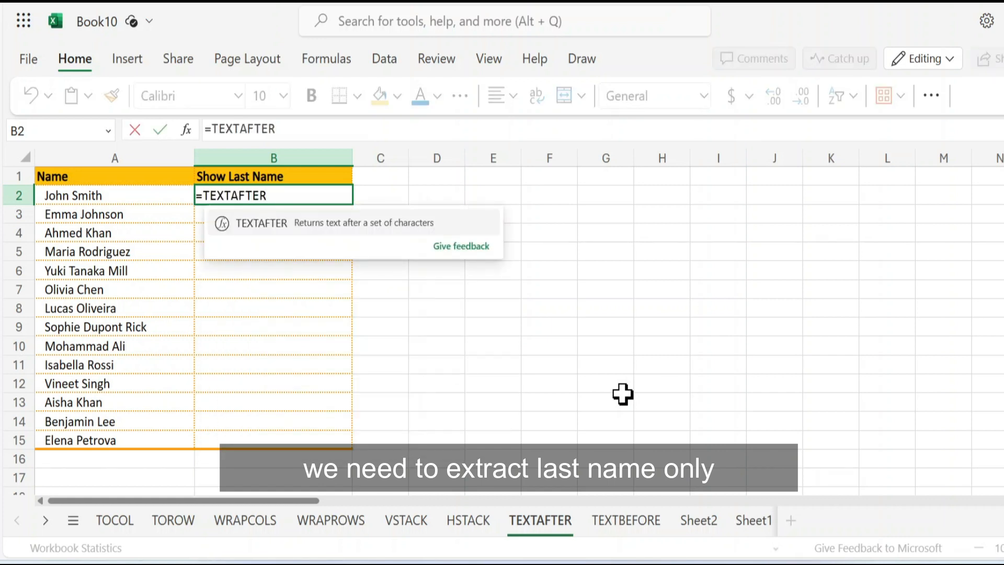
text(()
click(143, 196)
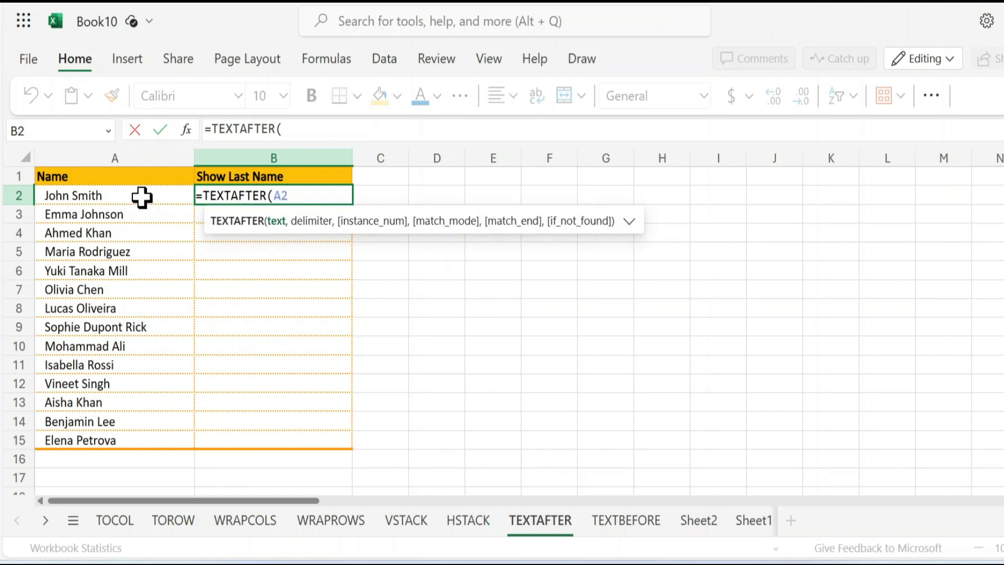
text(,)
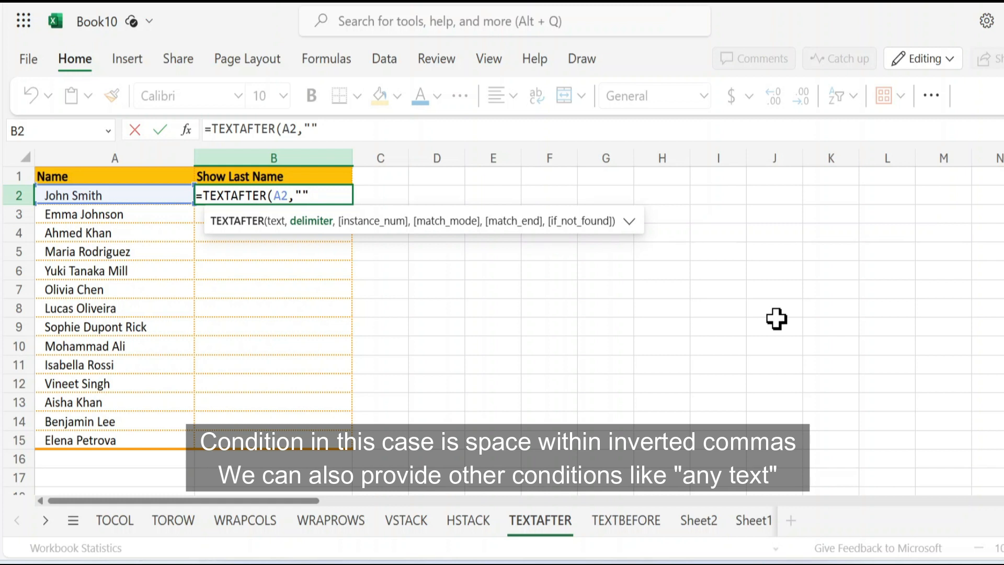
text(" ",1)
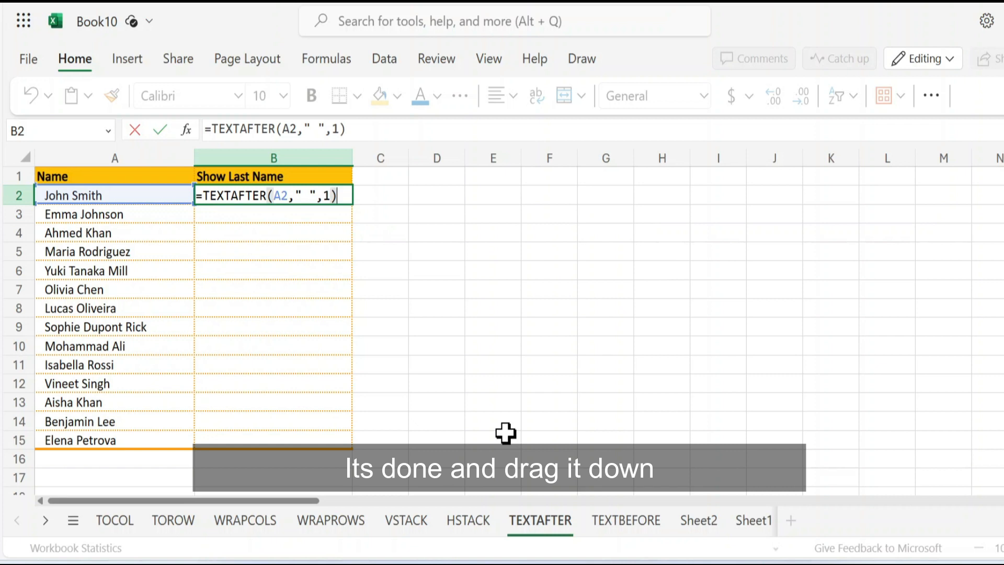
key(Return)
key(Up)
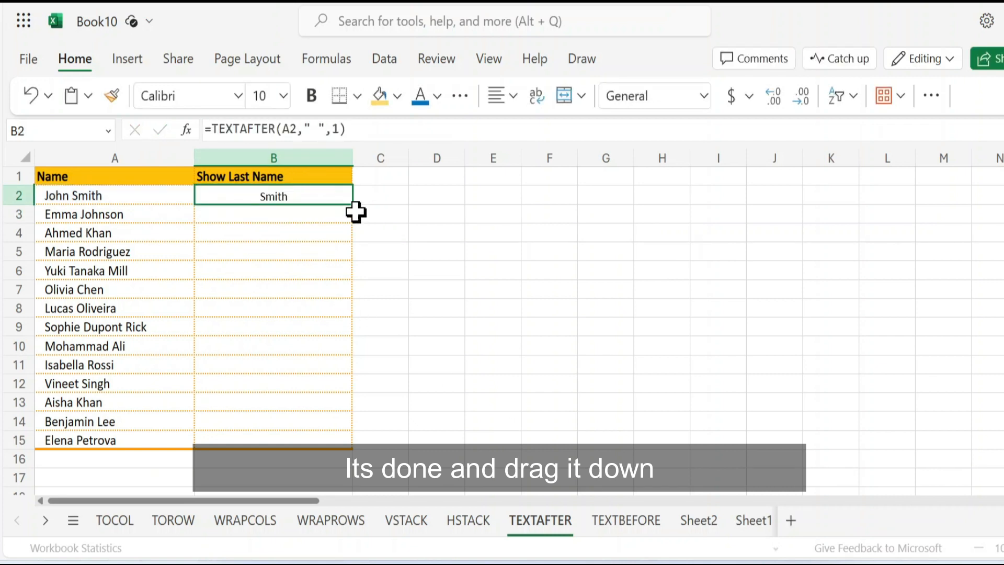
drag(354, 205, 350, 442)
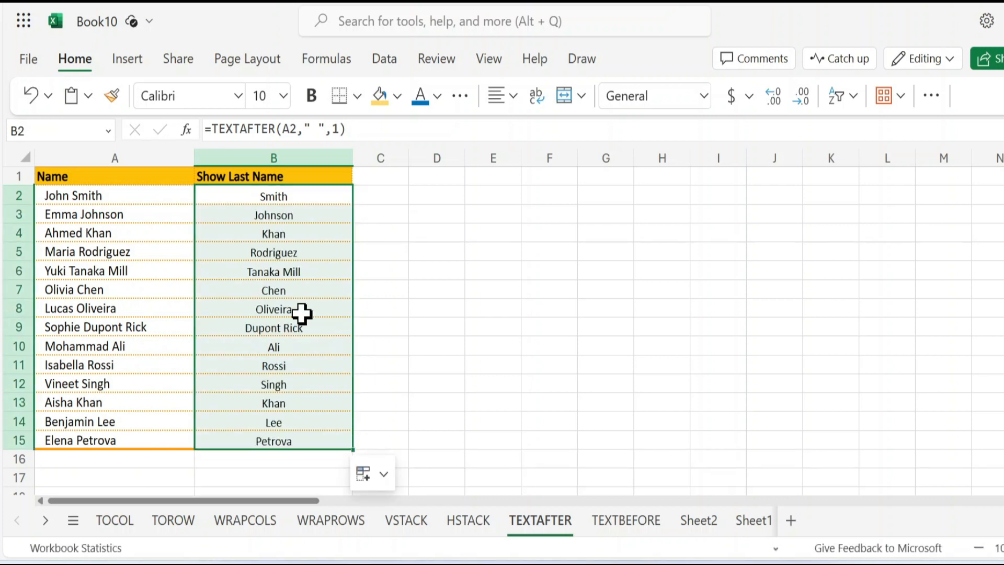
- Colour the text of cell B6 blue and open its TEXTAFTER formula to look at the instance number
click(300, 312)
click(327, 277)
click(420, 96)
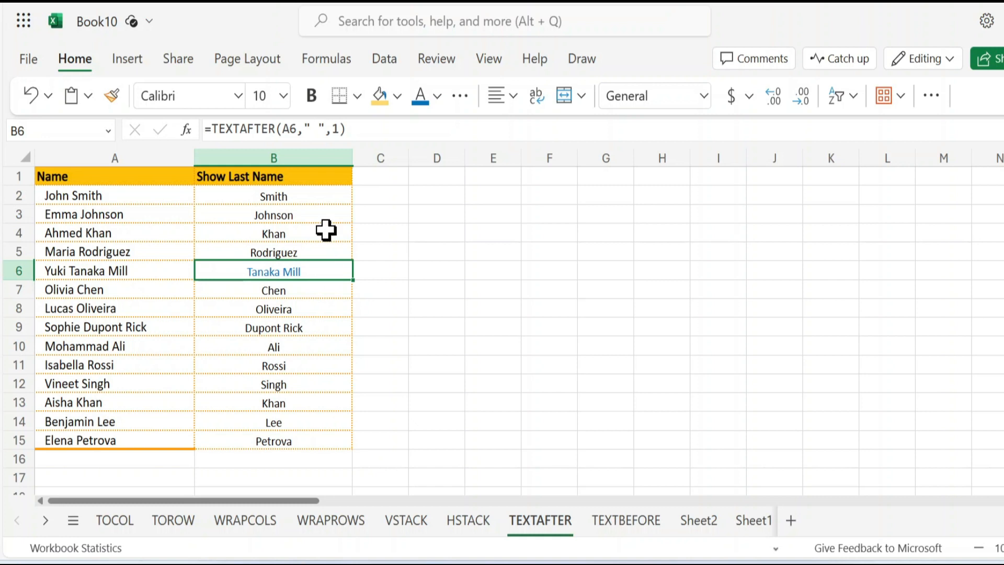
click(335, 129)
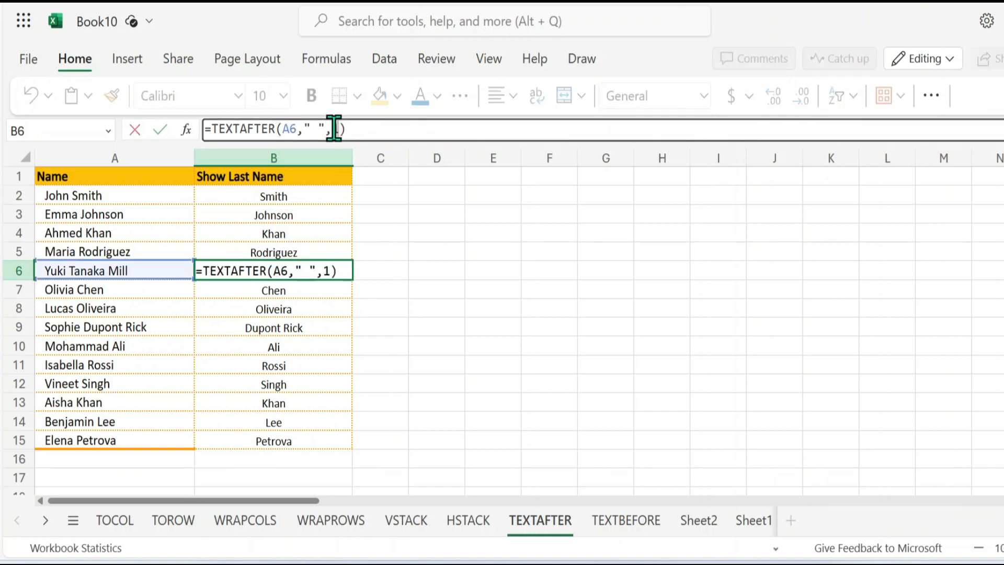
key(Escape)
- Change the instance number in B2's TEXTAFTER formula to 2 and fill the formula down to B15
click(279, 198)
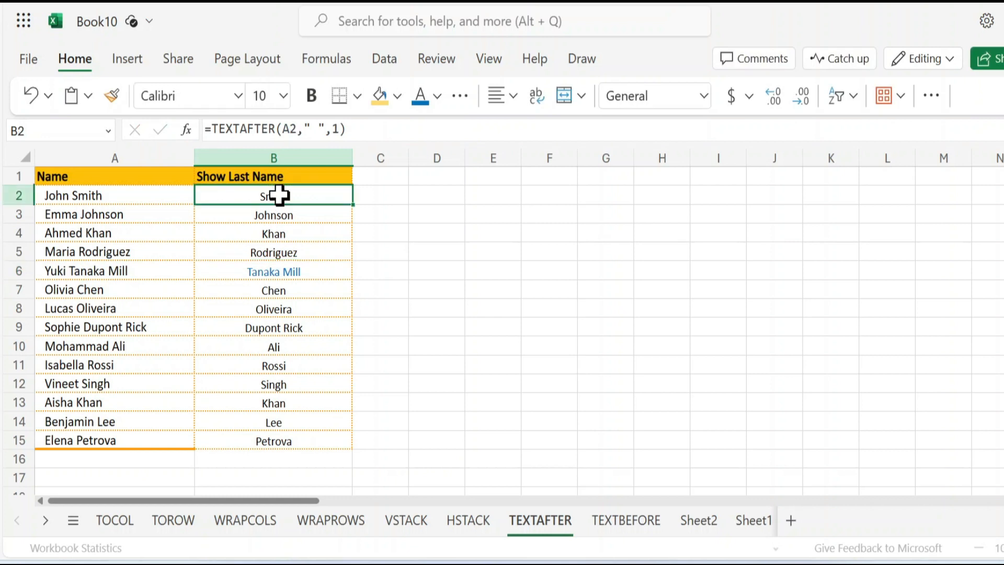
double_click(335, 128)
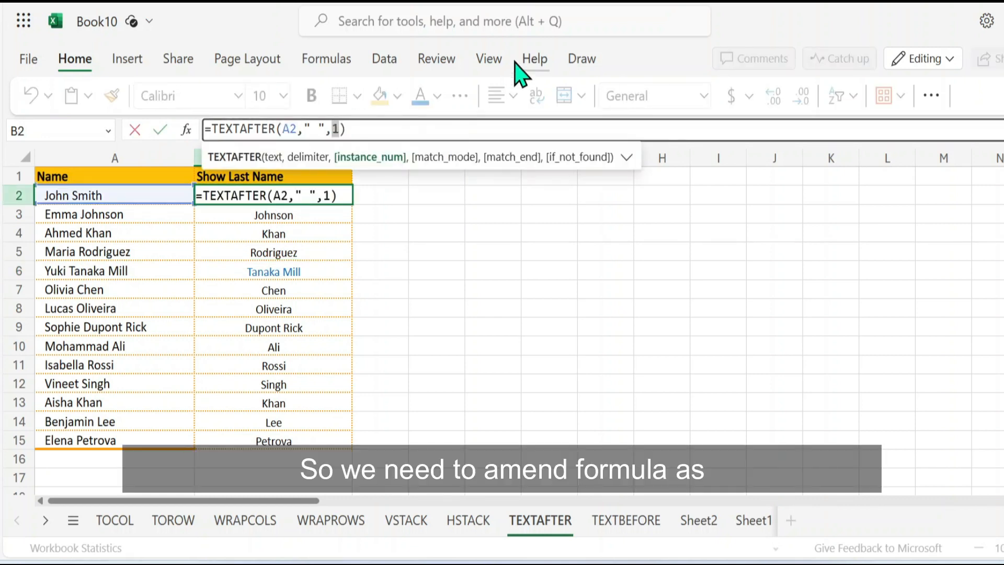
text(2)
key(Return)
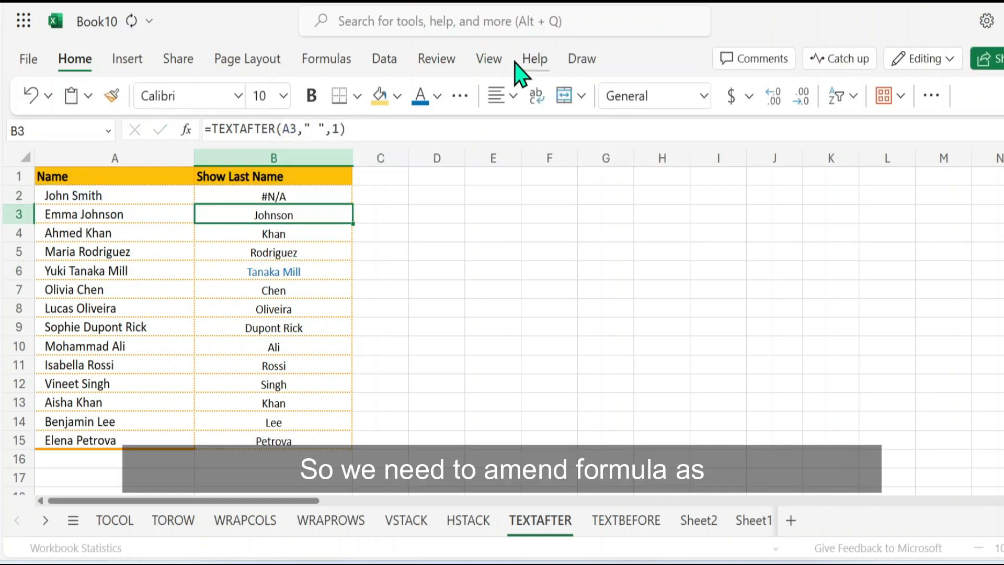
click(330, 193)
drag(353, 207, 354, 448)
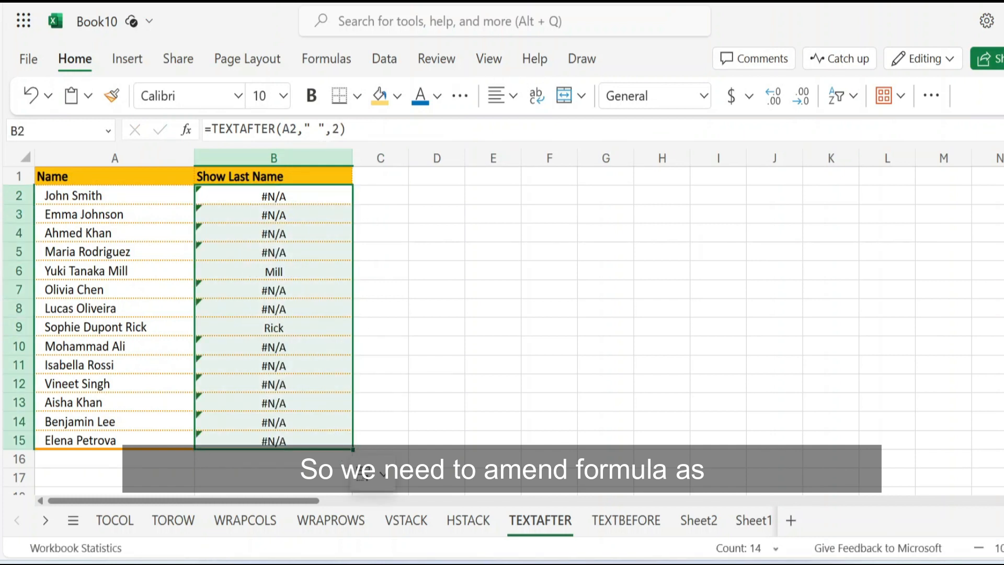
- Colour the text of cells B6 and B9 blue
click(298, 327)
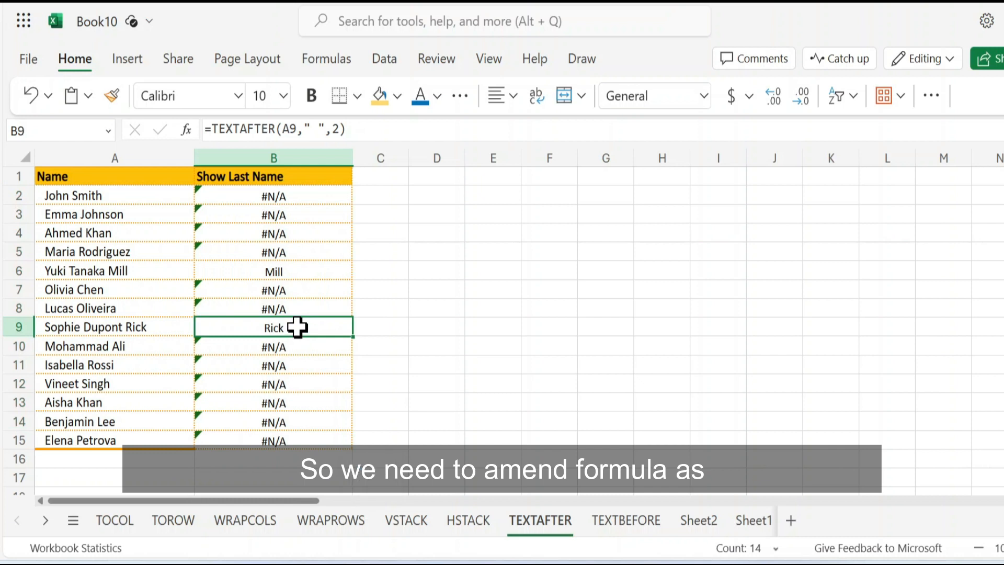
ctrl+click(296, 271)
click(428, 105)
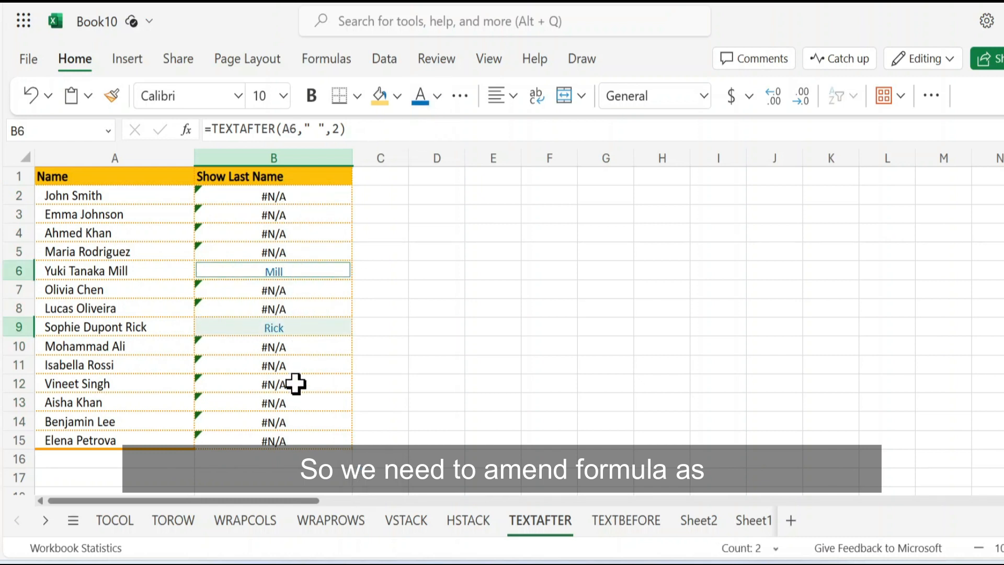
- Extend B2's formula with the fallback TEXTAFTER(A2," ") and start wrapping both TEXTAFTER calls in IFERROR
click(301, 197)
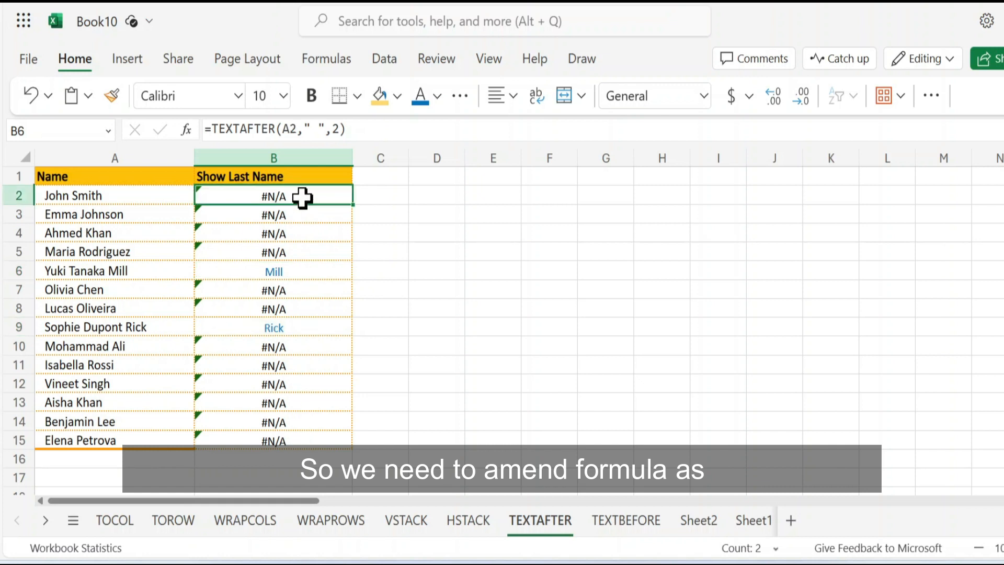
click(340, 129)
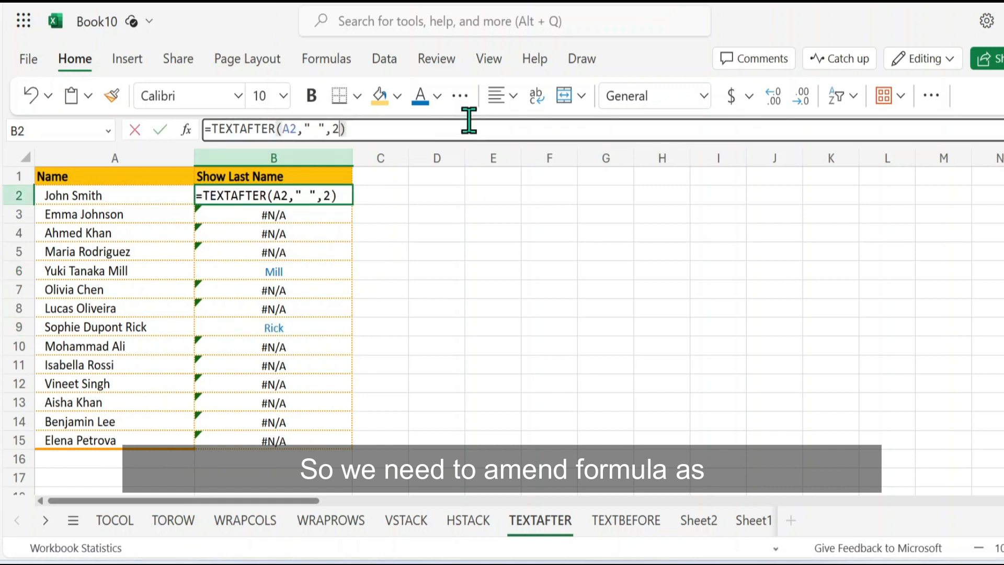
click(890, 135)
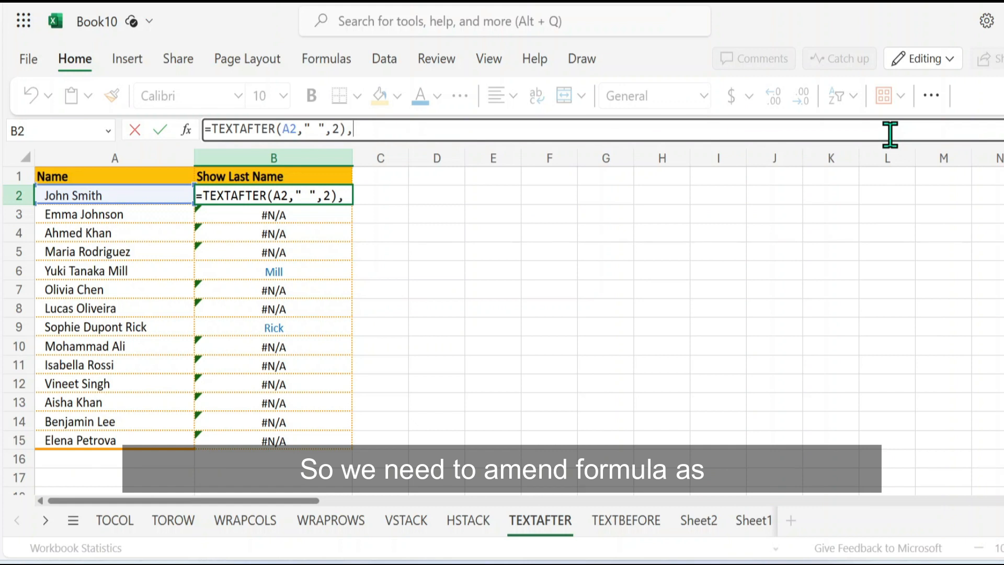
text(,TEXTAFTER()
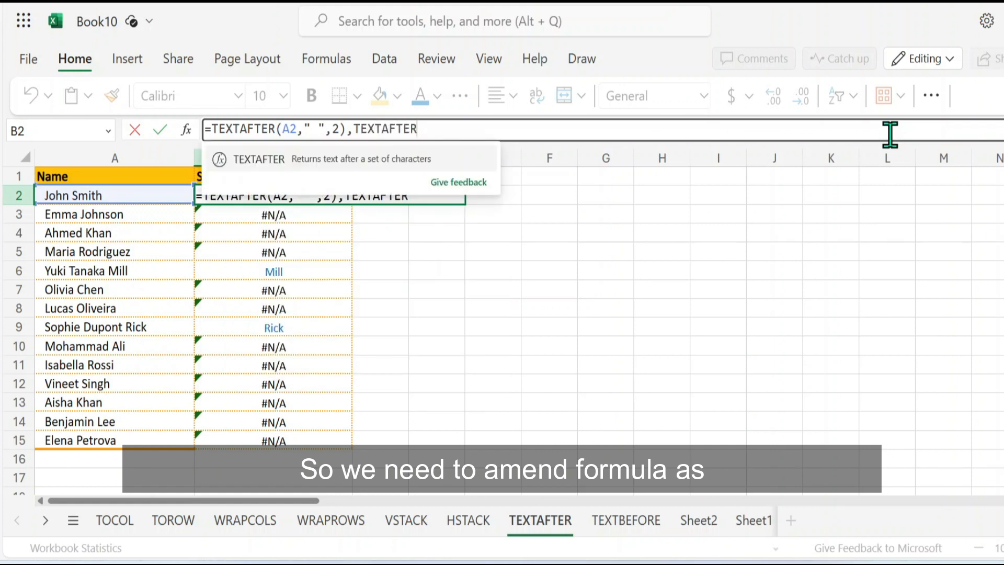
click(154, 197)
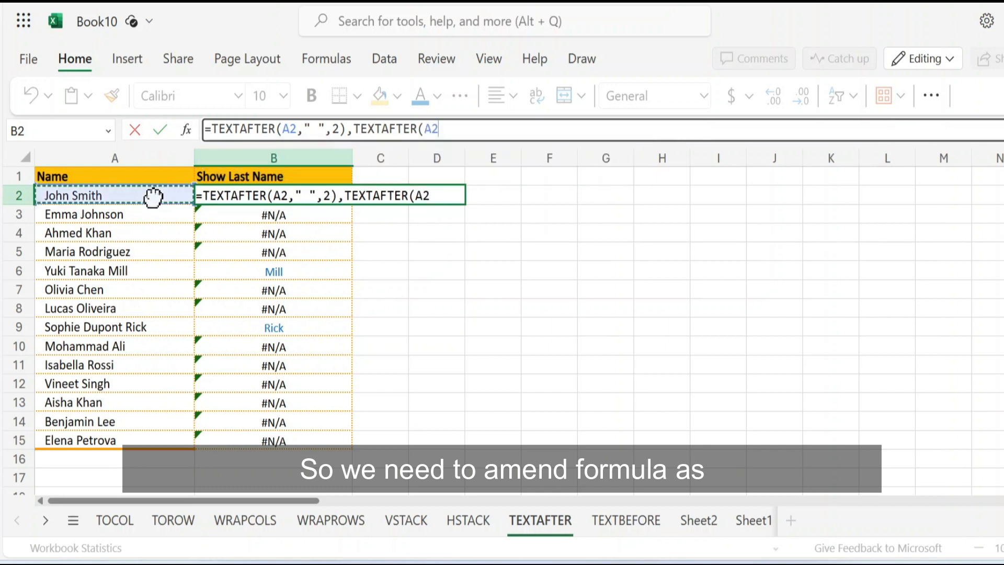
text(,)
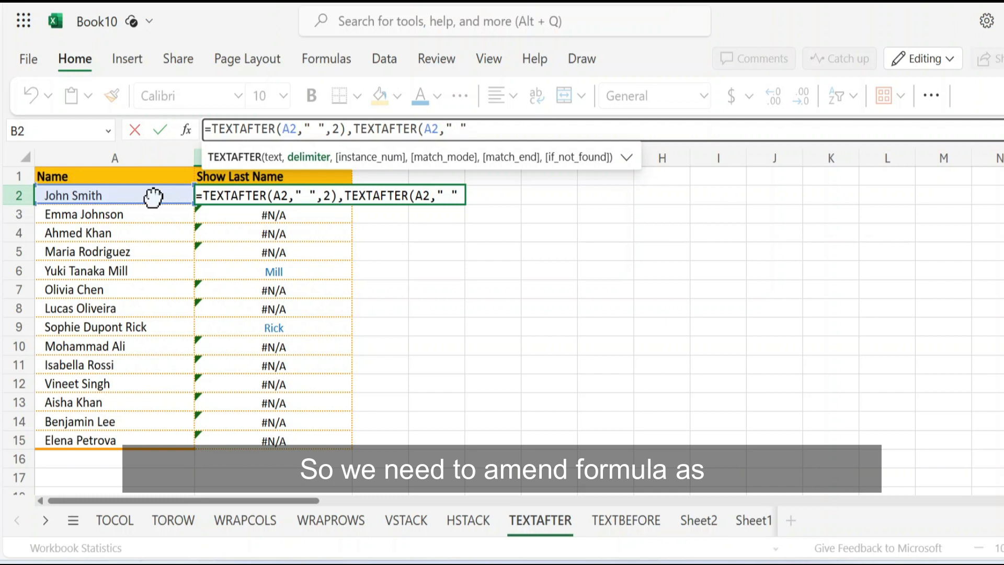
text())
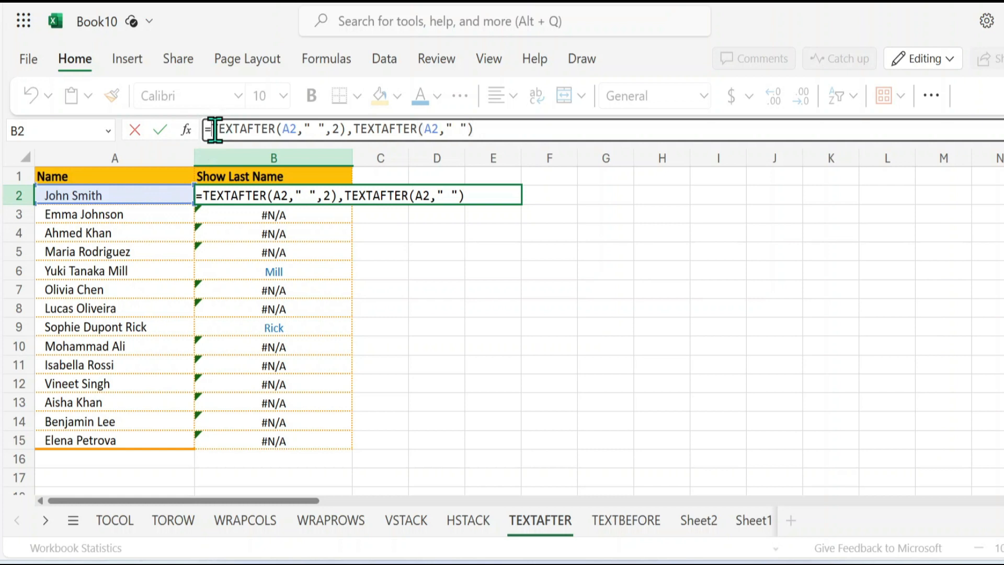
text(IFERROR)
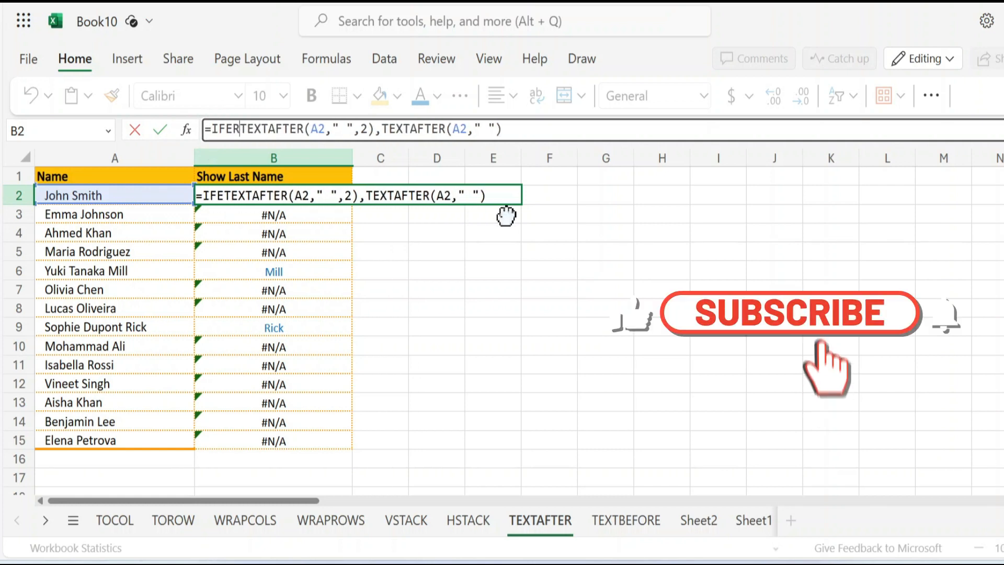